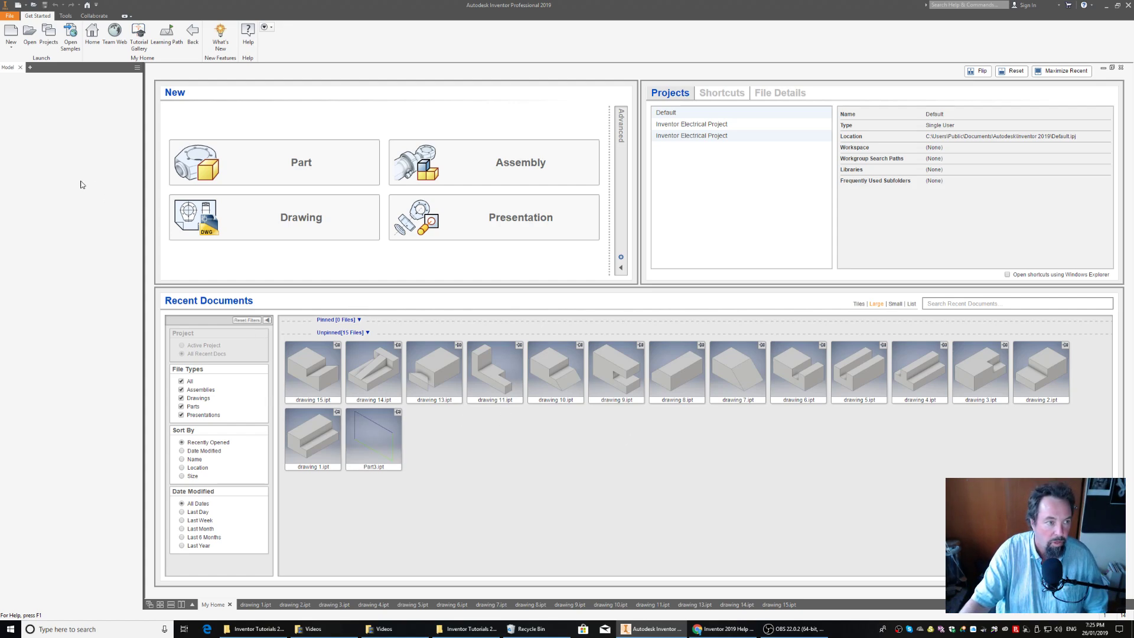
# Create a new part from the metric Standard (mm).ipt template and start a 2D sketch on the XY plane.
pyautogui.click(8, 34)
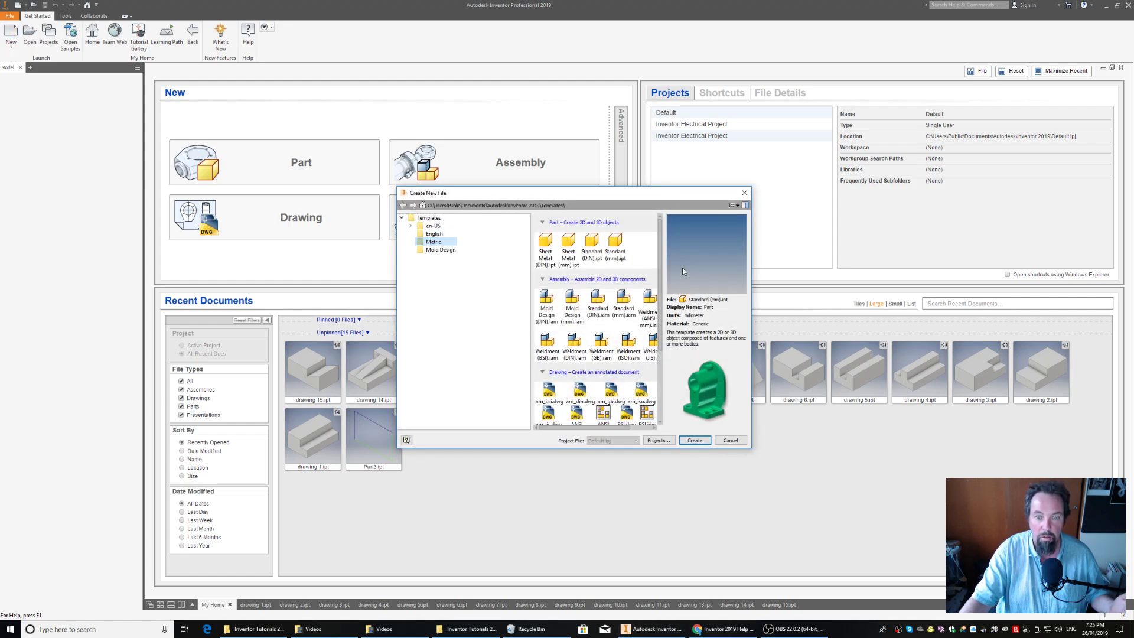
pyautogui.click(616, 248)
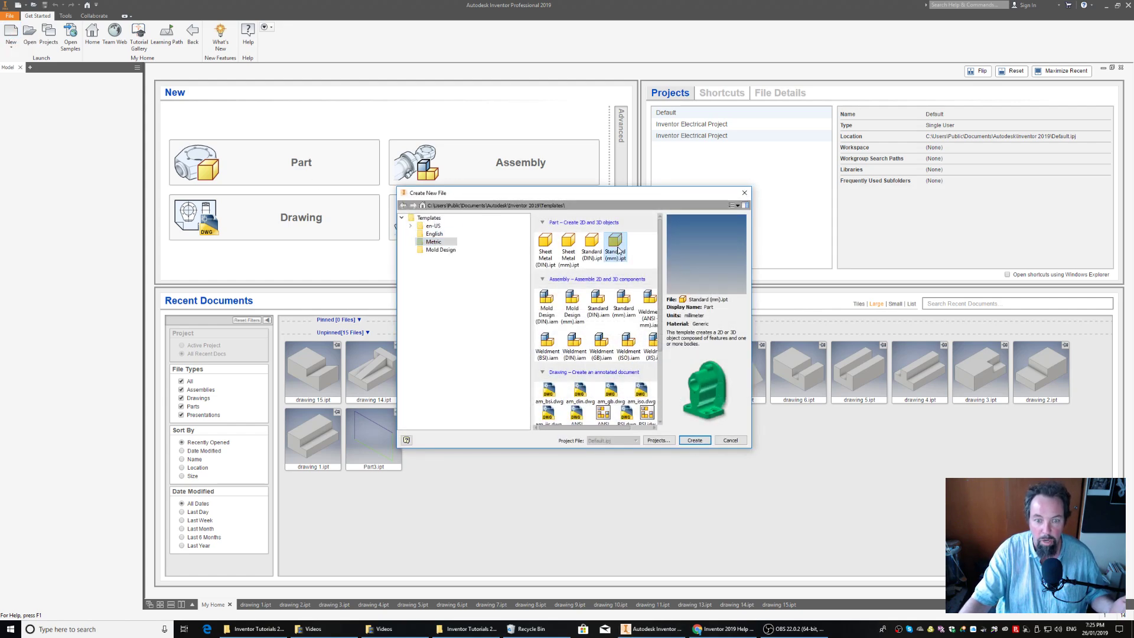
pyautogui.click(696, 441)
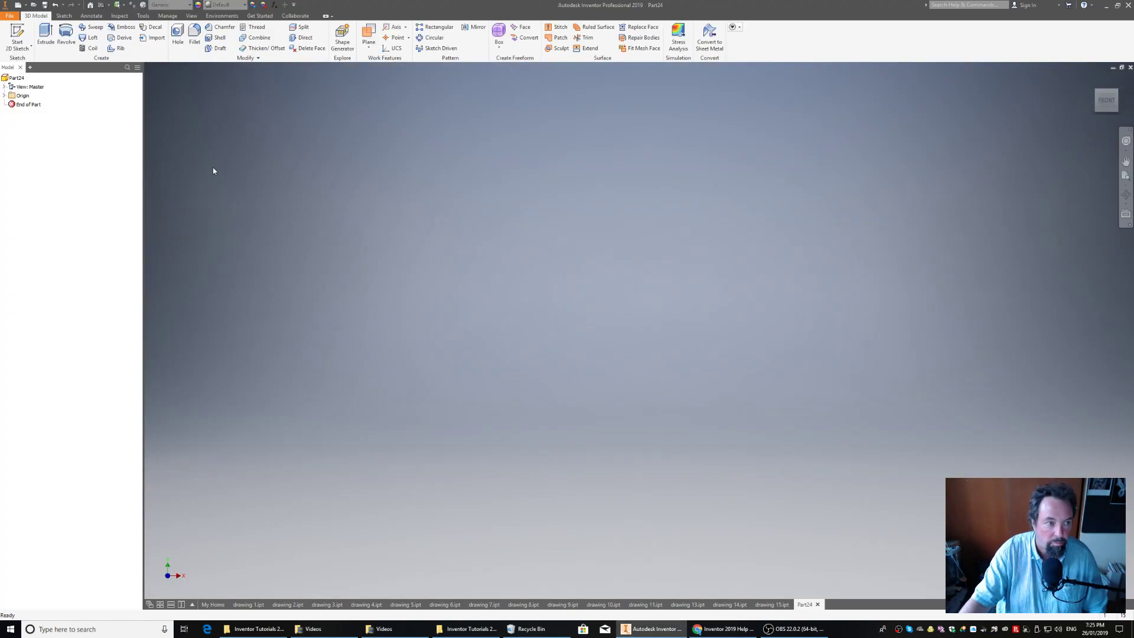
pyautogui.click(17, 37)
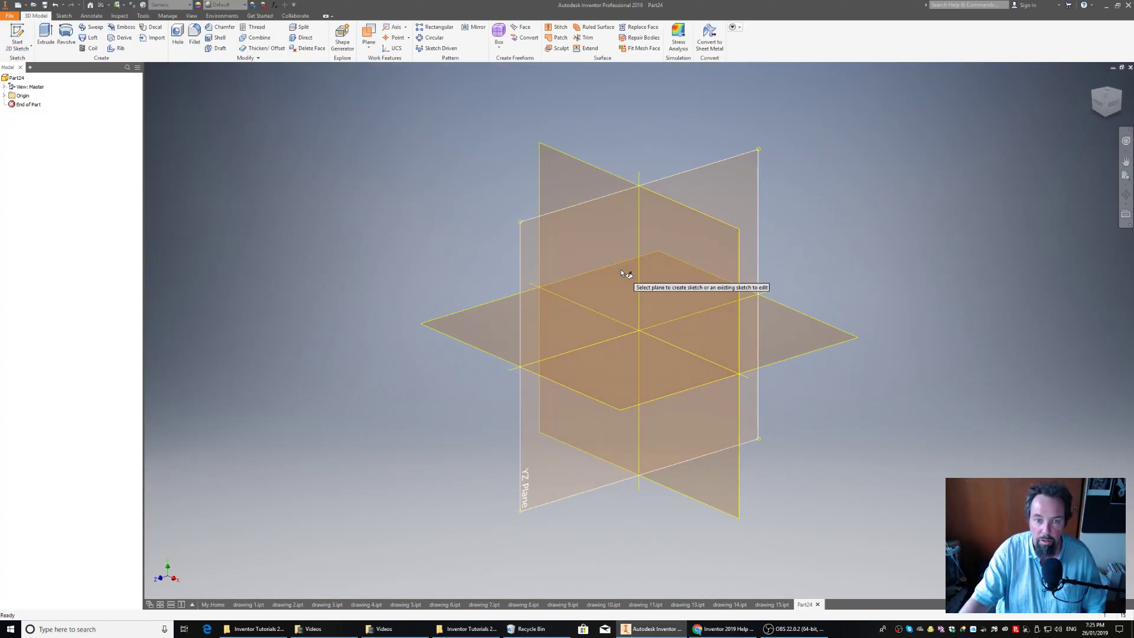
pyautogui.click(647, 273)
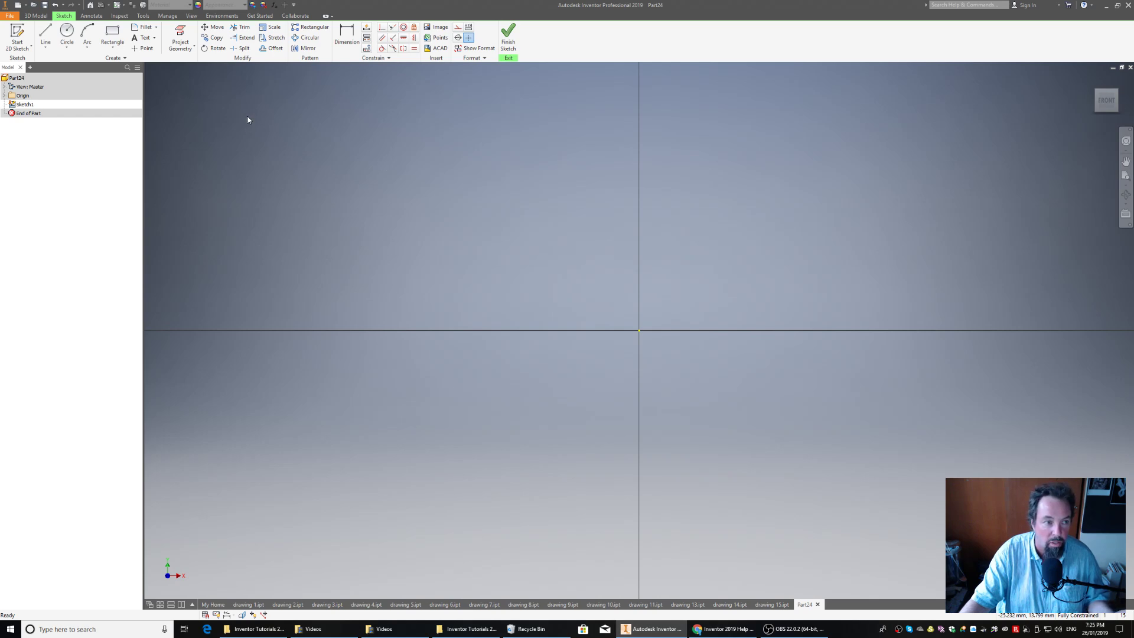
# Sketch a closed L-shaped line profile from the origin, about 29 mm wide and 13 mm high, with its taller part at the vertical axis.
pyautogui.click(47, 37)
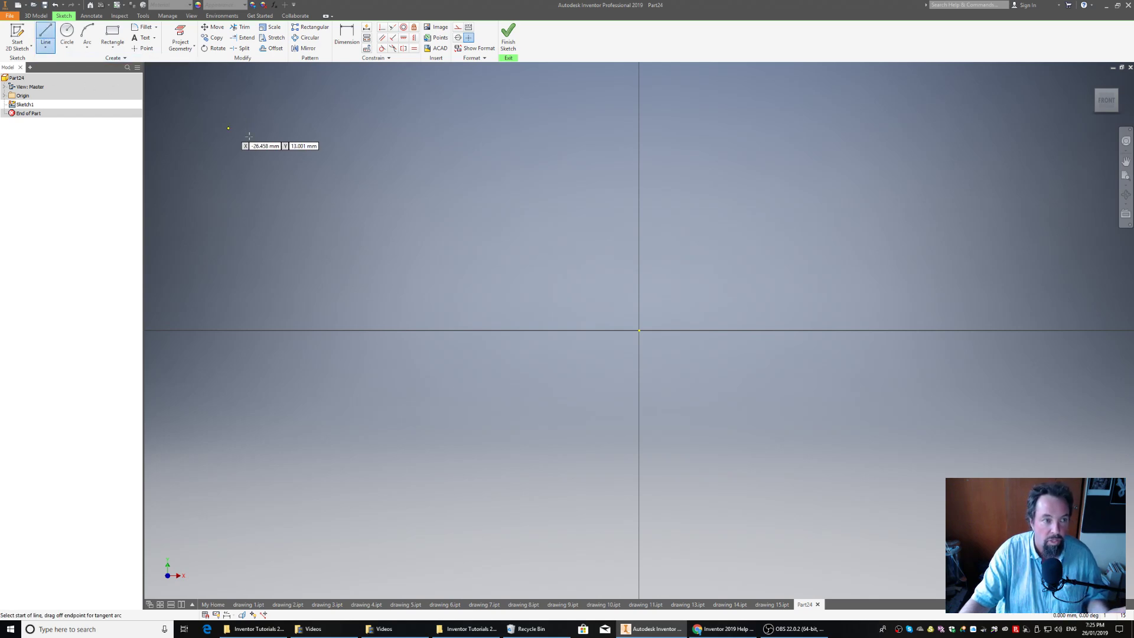
pyautogui.click(639, 330)
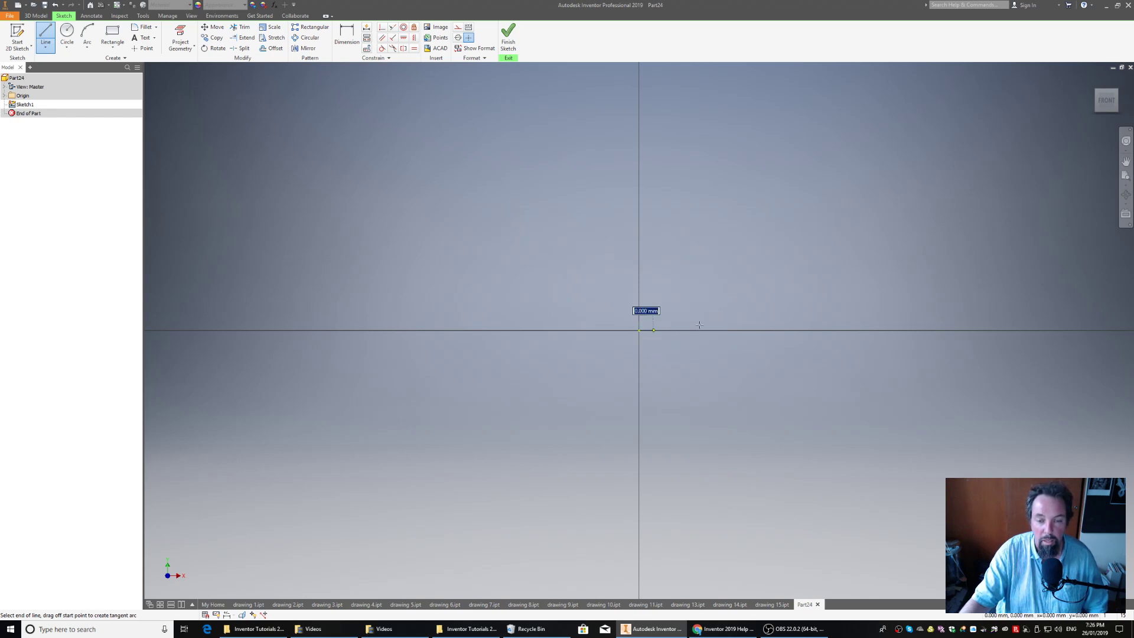
pyautogui.click(1088, 330)
pyautogui.click(1089, 269)
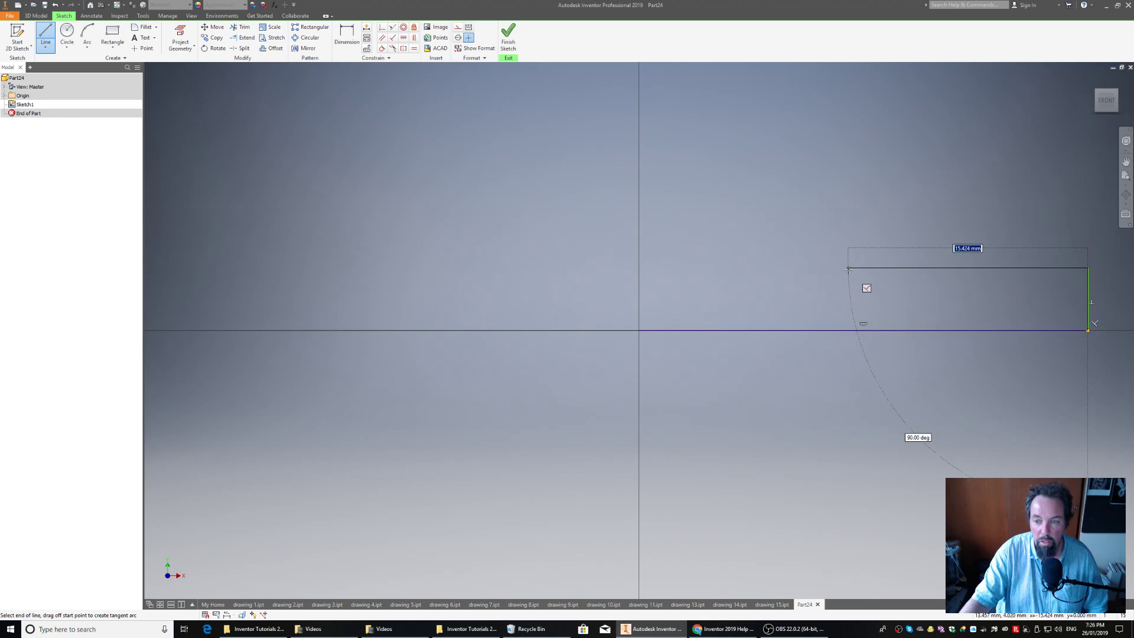
pyautogui.click(848, 269)
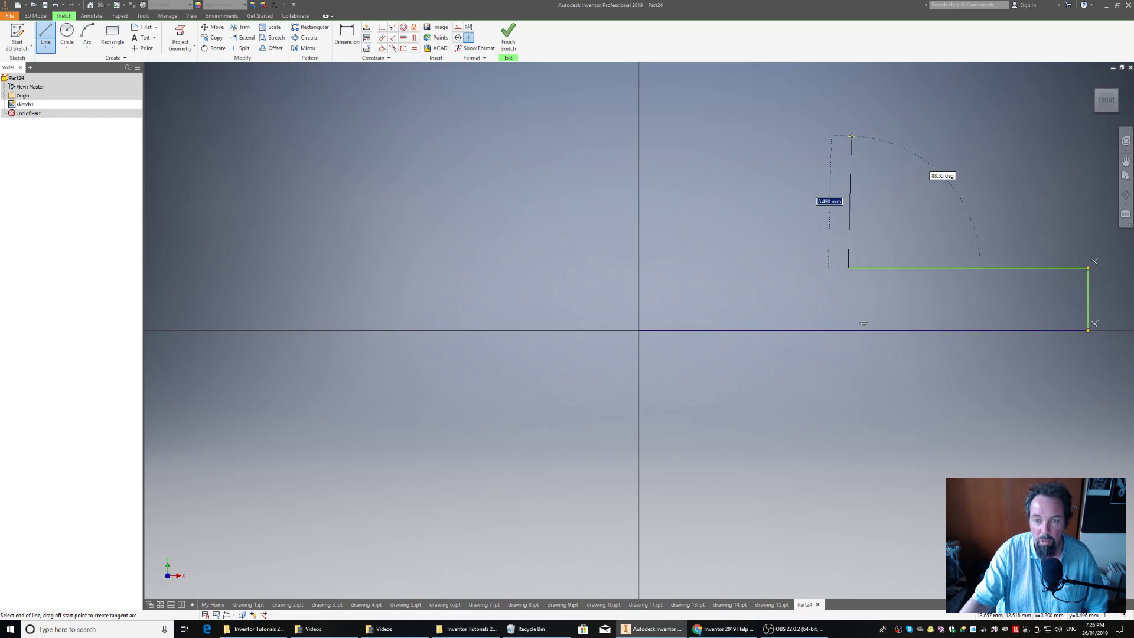
pyautogui.click(849, 134)
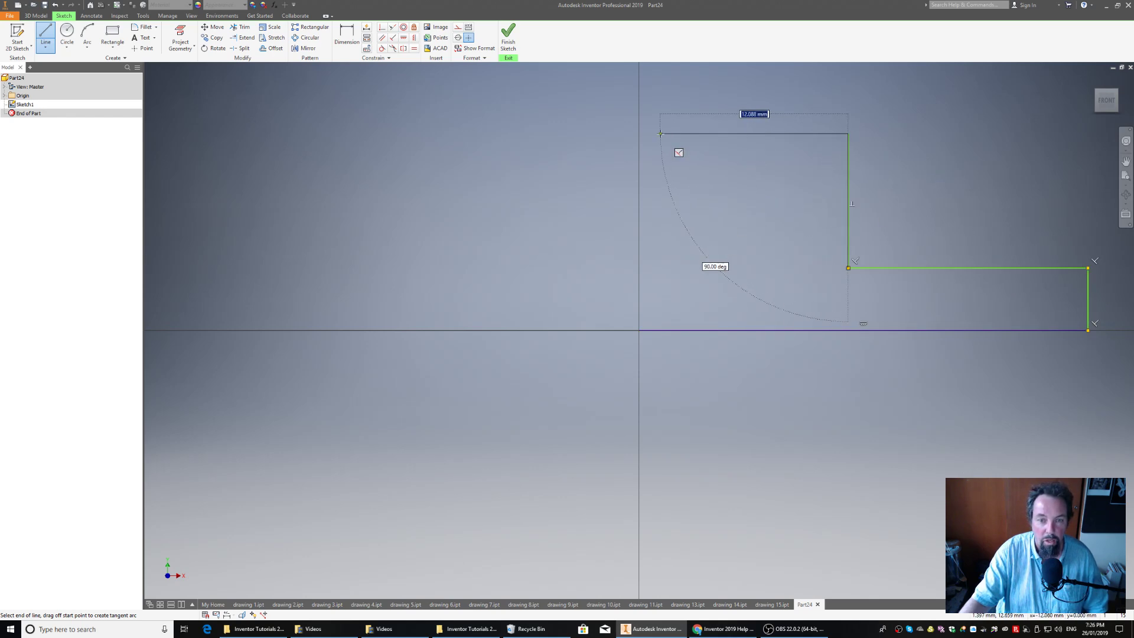
pyautogui.click(638, 133)
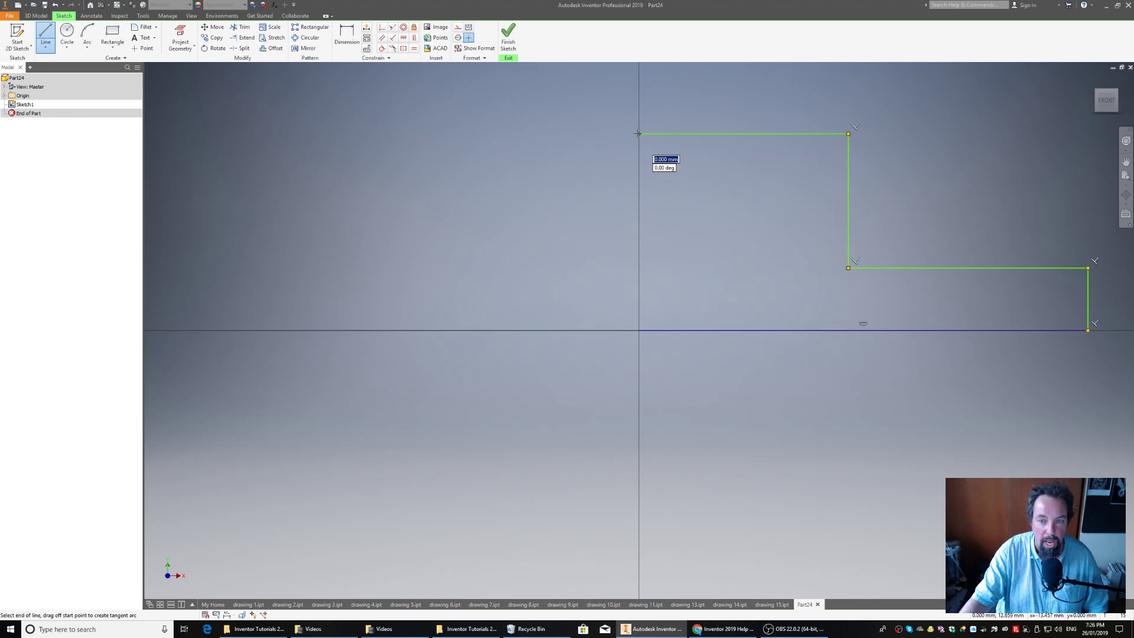
pyautogui.click(639, 330)
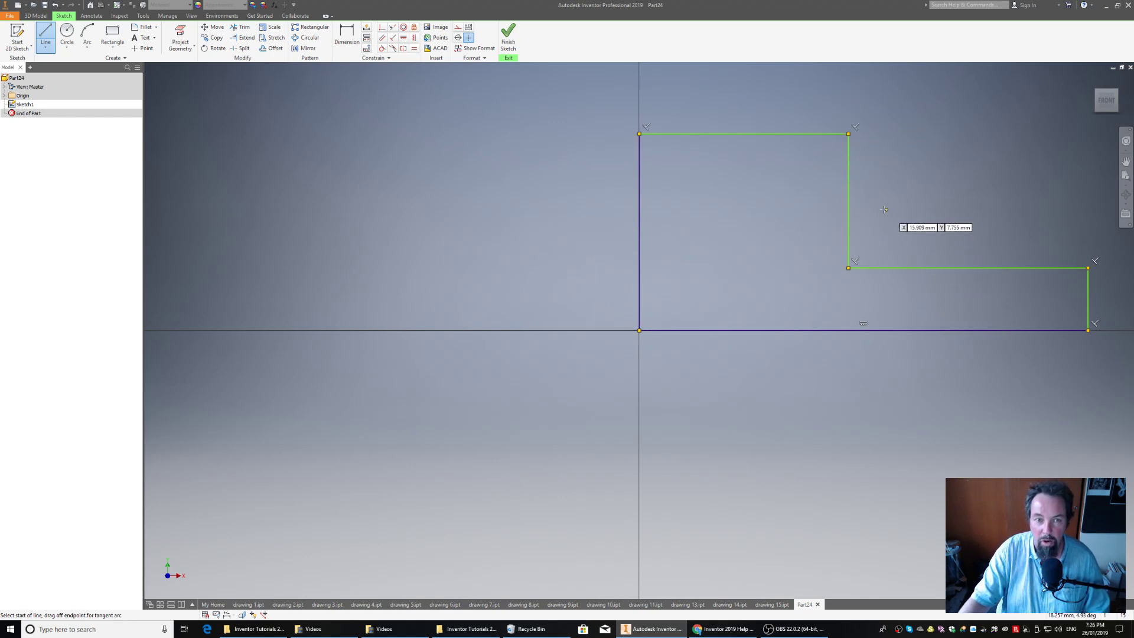
pyautogui.rightClick(520, 148)
pyautogui.click(542, 151)
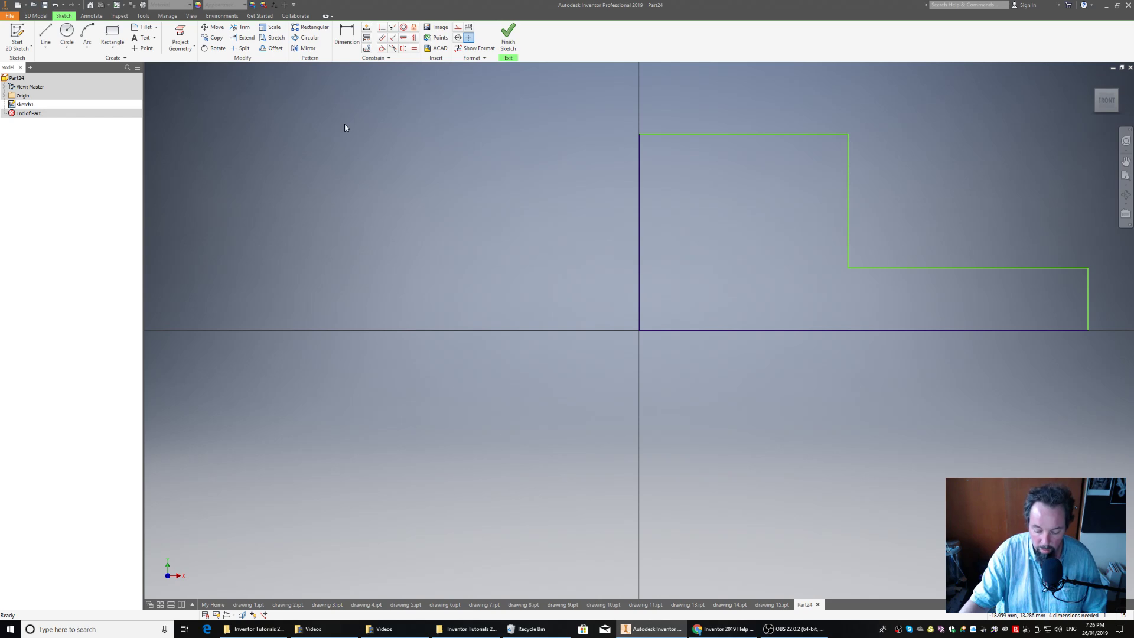
# Dimension the profile's overall width between its outer vertical edges as 50 mm.
pyautogui.click(345, 40)
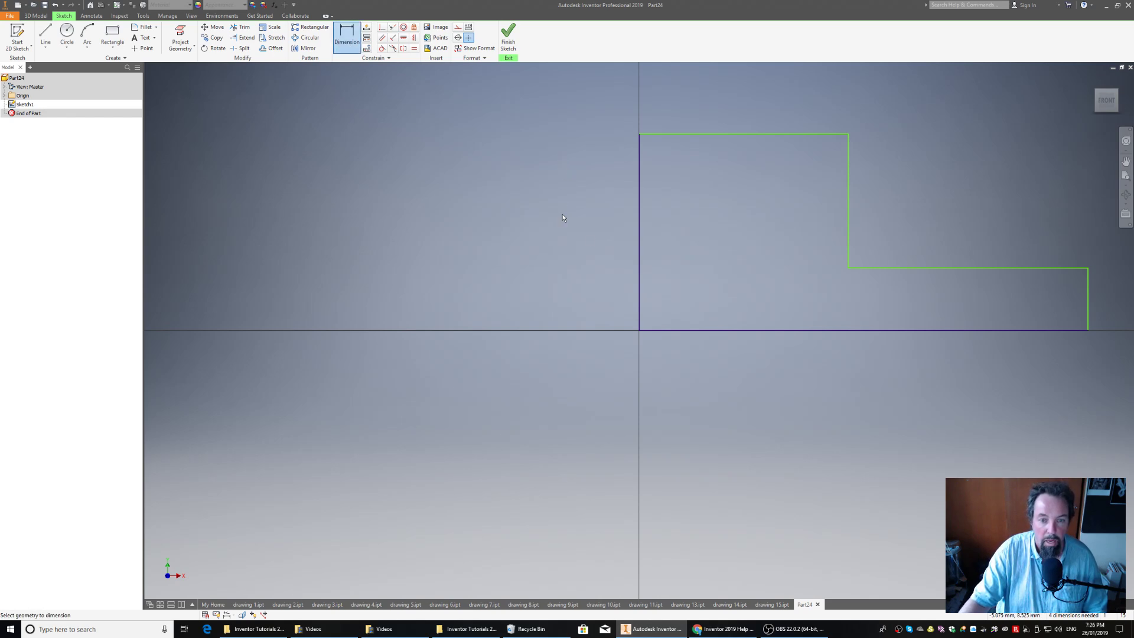
pyautogui.click(639, 287)
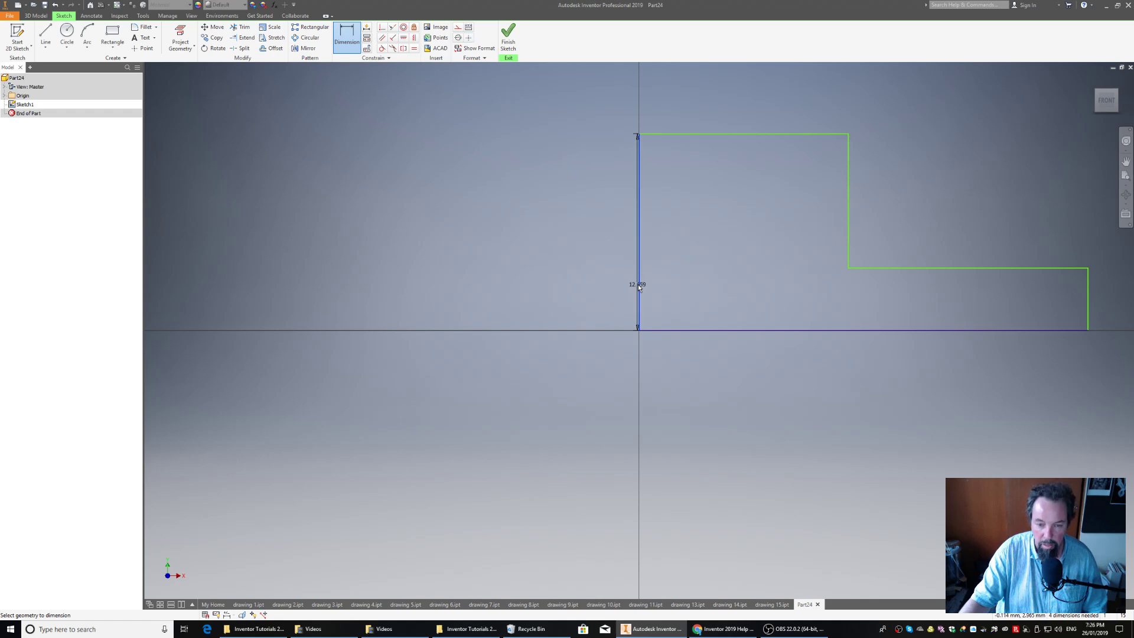
pyautogui.click(1089, 310)
pyautogui.click(928, 391)
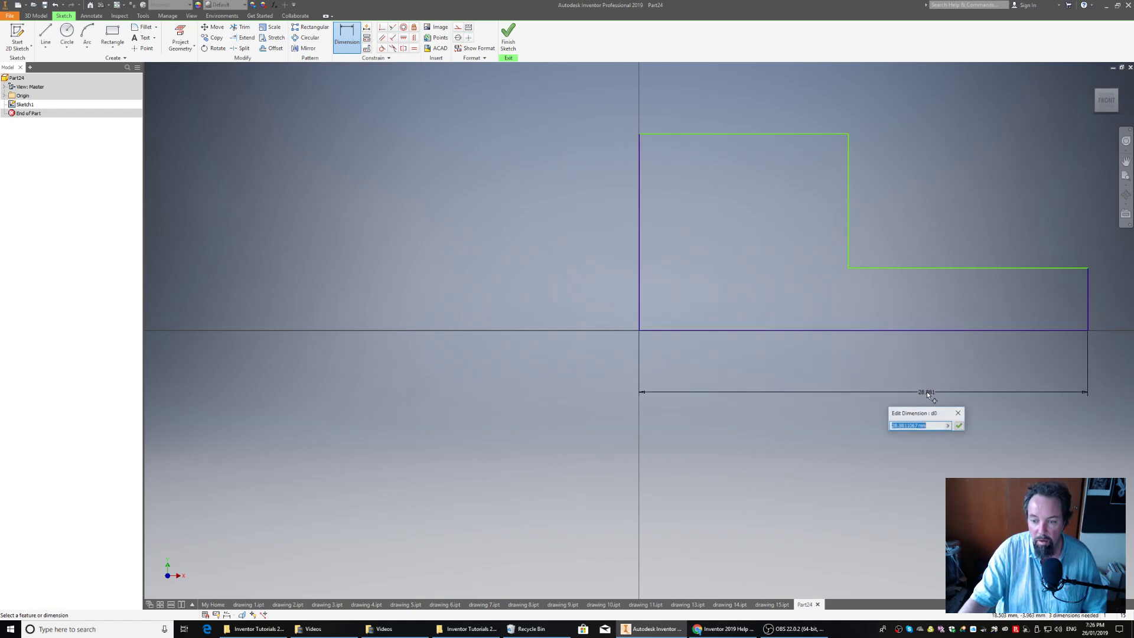
pyautogui.write('50')
pyautogui.press('Return')
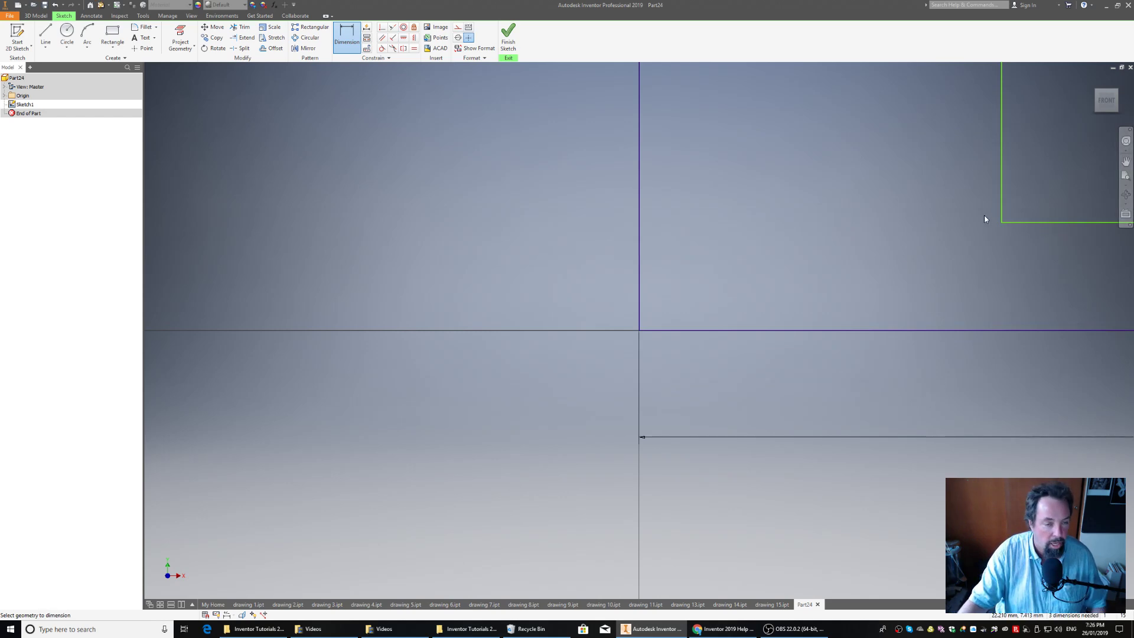
# Dimension the profile's overall height between its top and bottom edges as 30 mm.
pyautogui.click(1107, 101)
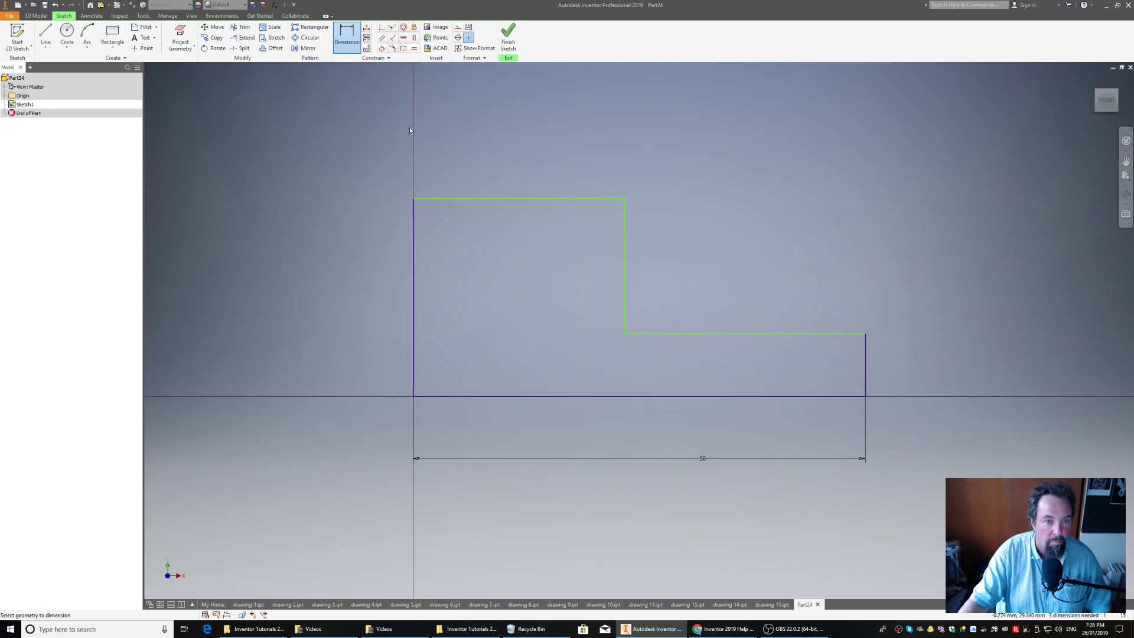
pyautogui.click(488, 199)
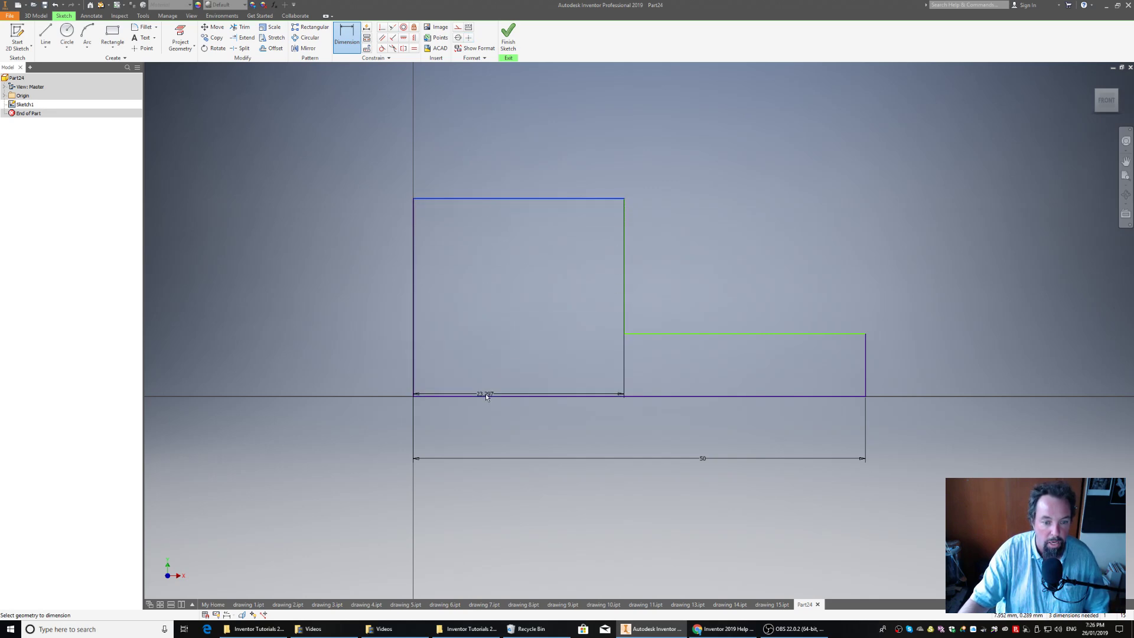
pyautogui.click(483, 395)
pyautogui.click(345, 314)
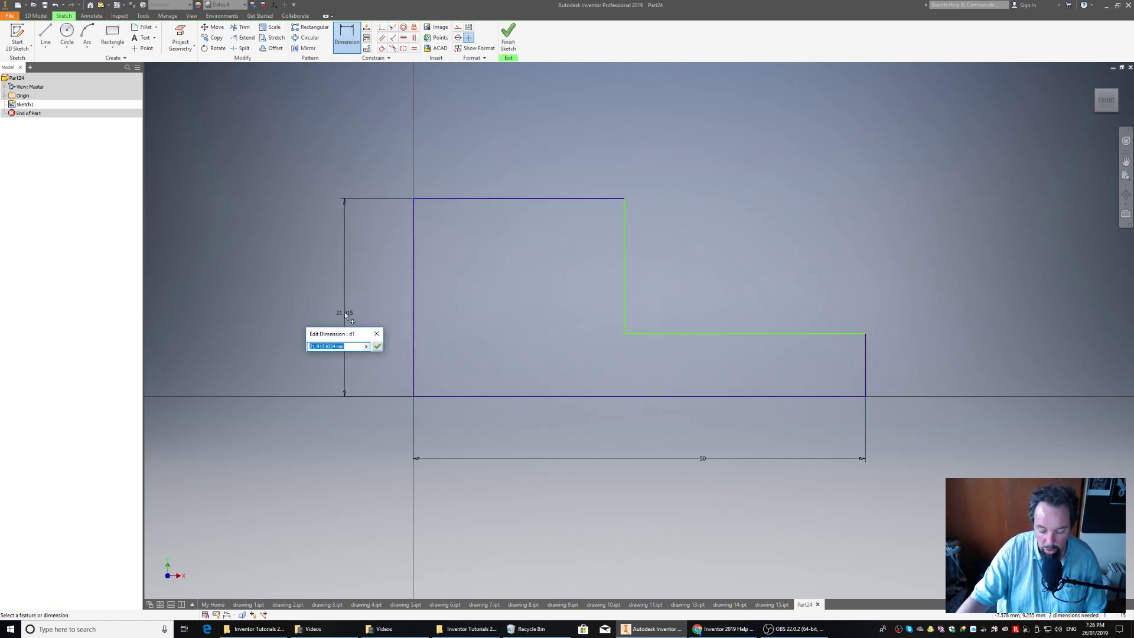
pyautogui.write('3')
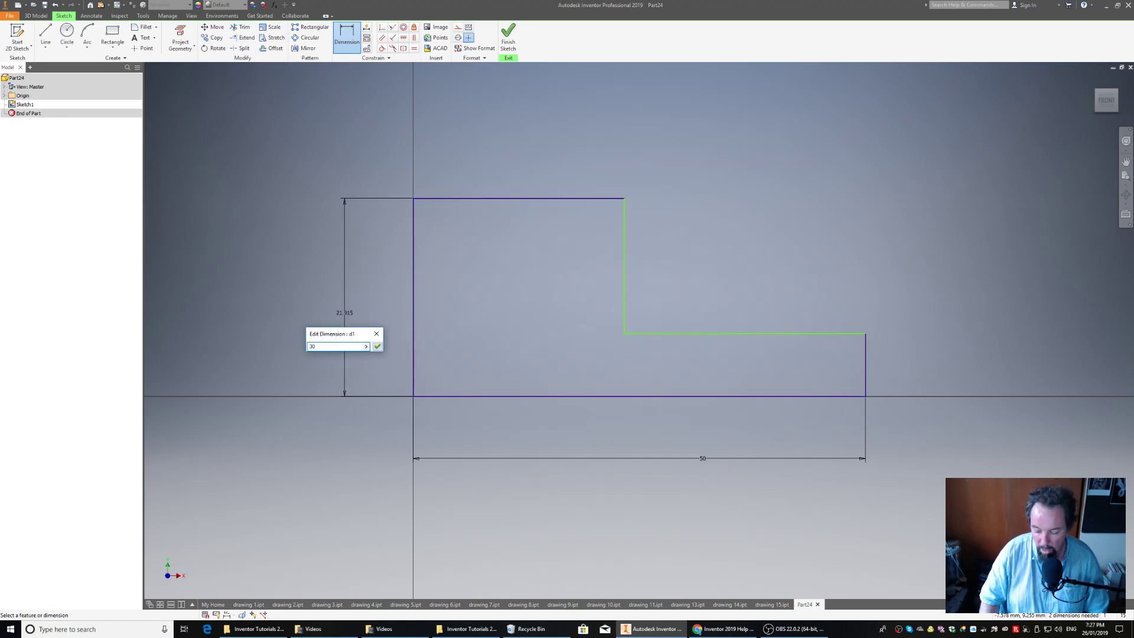
pyautogui.write('0')
pyautogui.press('Return')
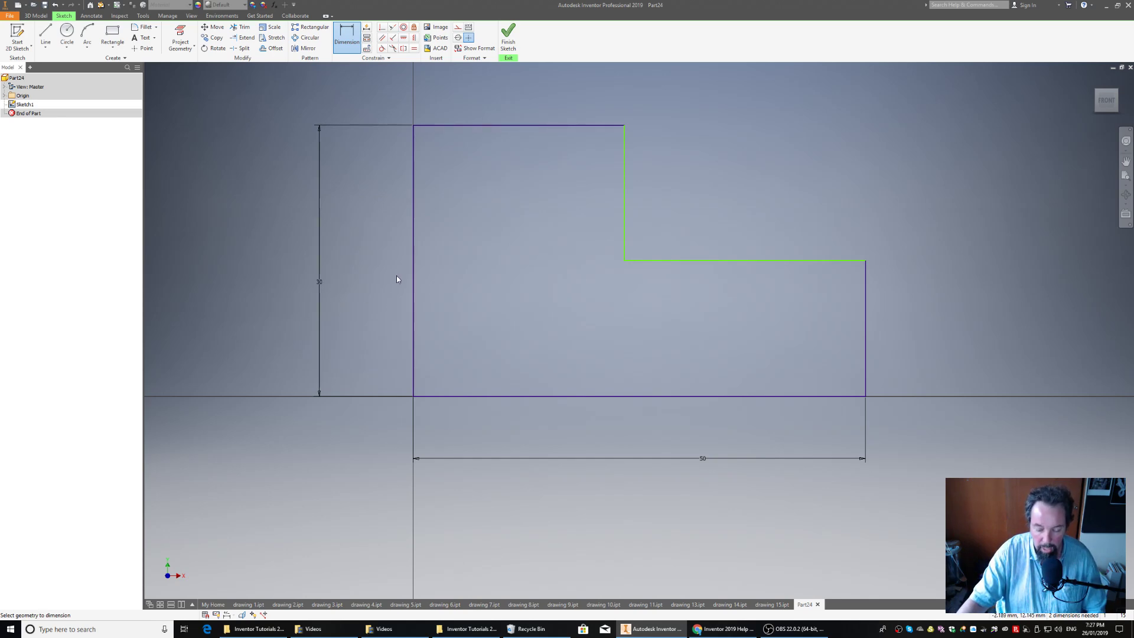
# Dimension the width of the upright leg between its two vertical edges as 10 mm.
pyautogui.click(623, 210)
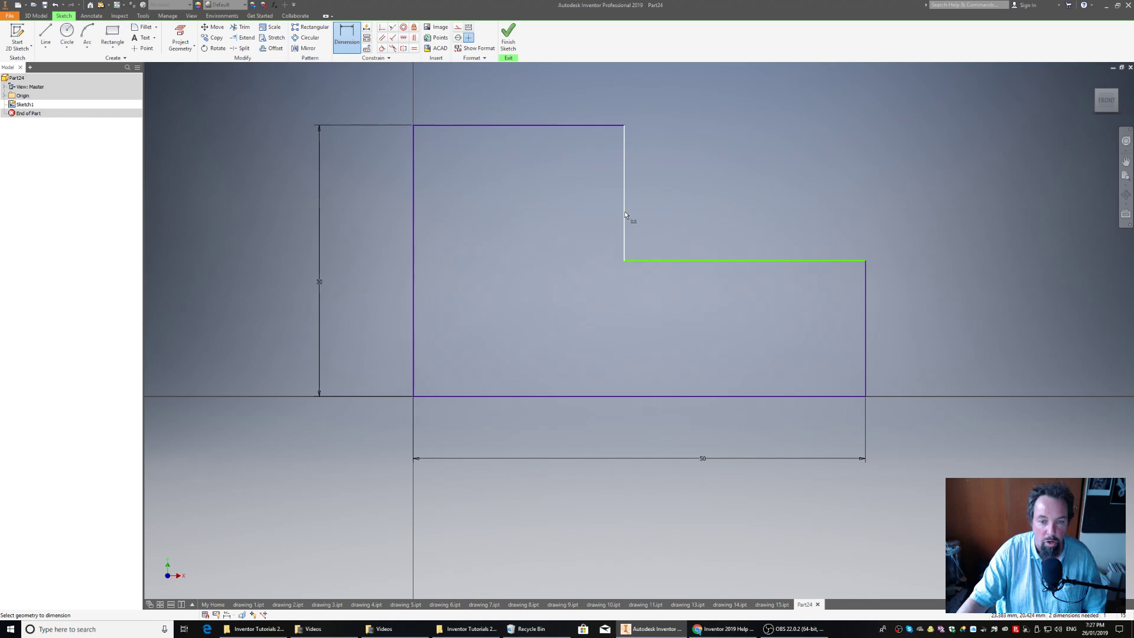
pyautogui.click(414, 177)
pyautogui.click(482, 97)
pyautogui.write('10')
pyautogui.press('Return')
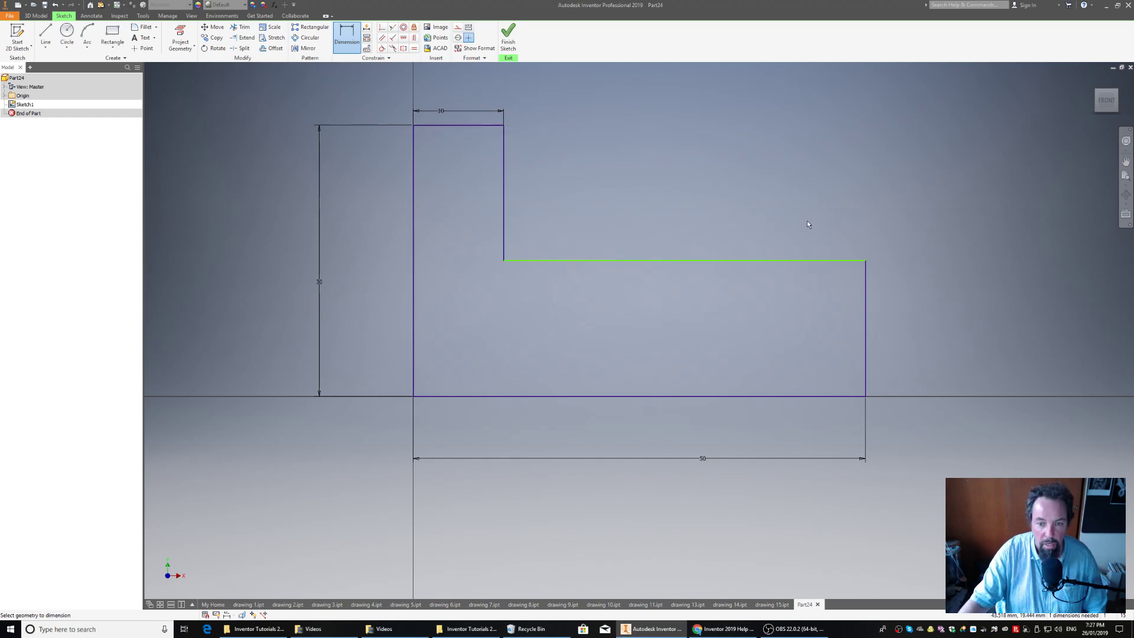
# Dimension the thickness of the horizontal leg as 10 mm and finish the sketch.
pyautogui.click(795, 258)
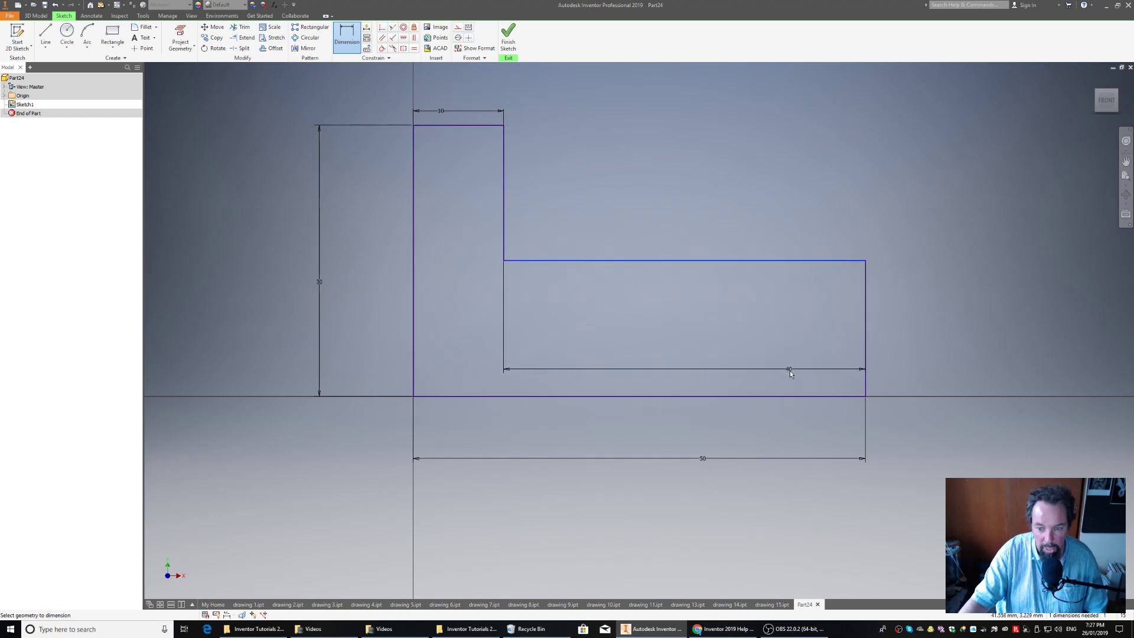
pyautogui.click(789, 395)
pyautogui.click(927, 345)
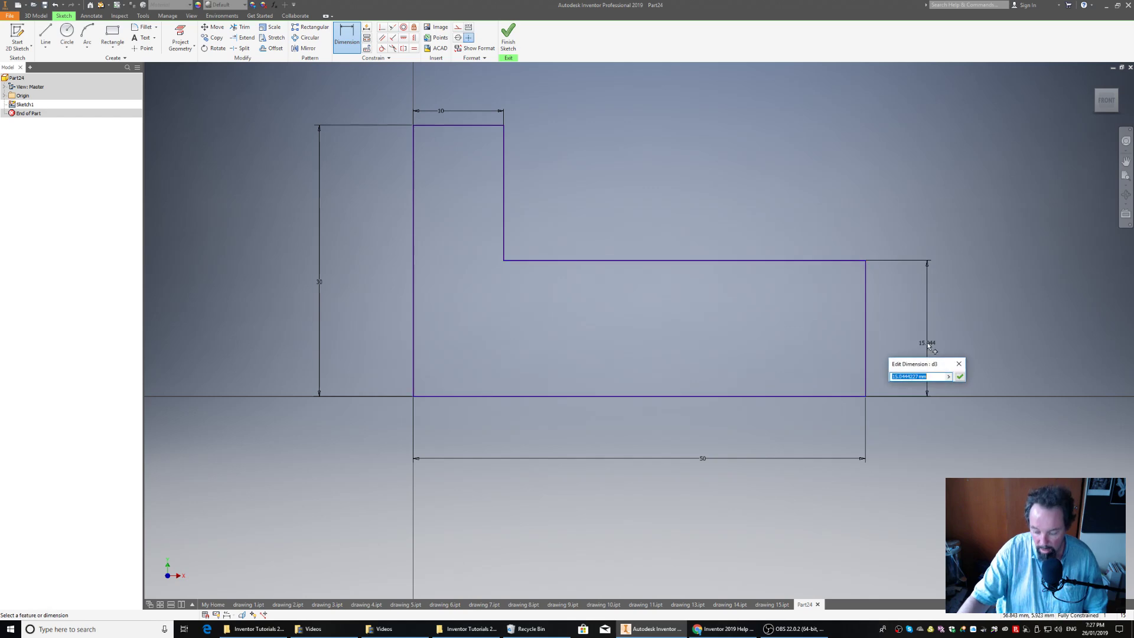
pyautogui.write('10')
pyautogui.press('Return')
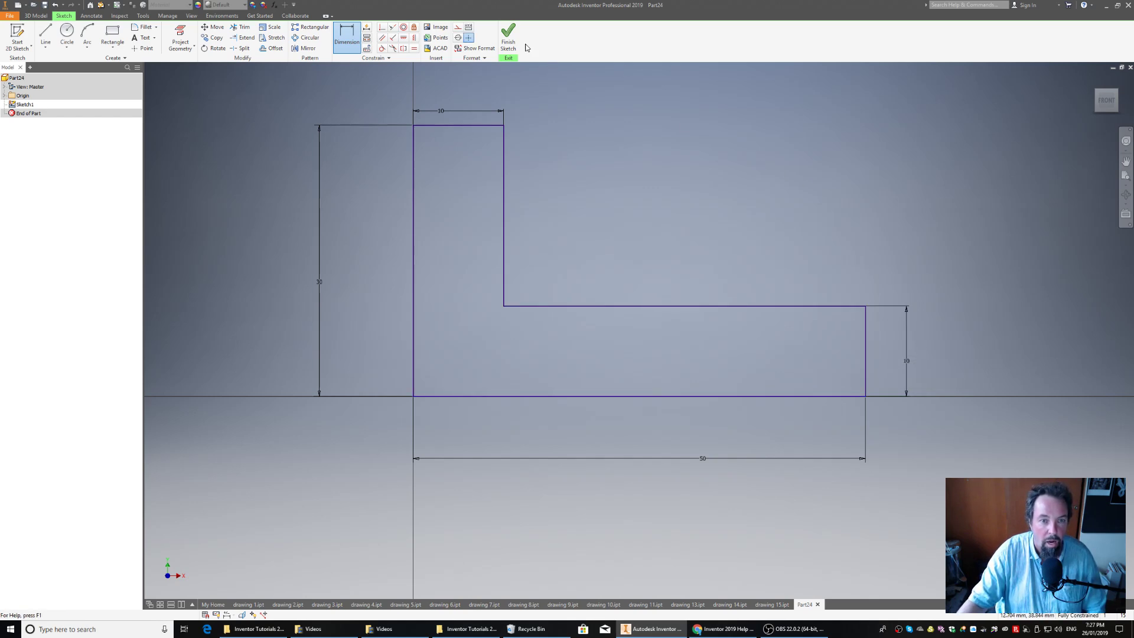
pyautogui.click(508, 37)
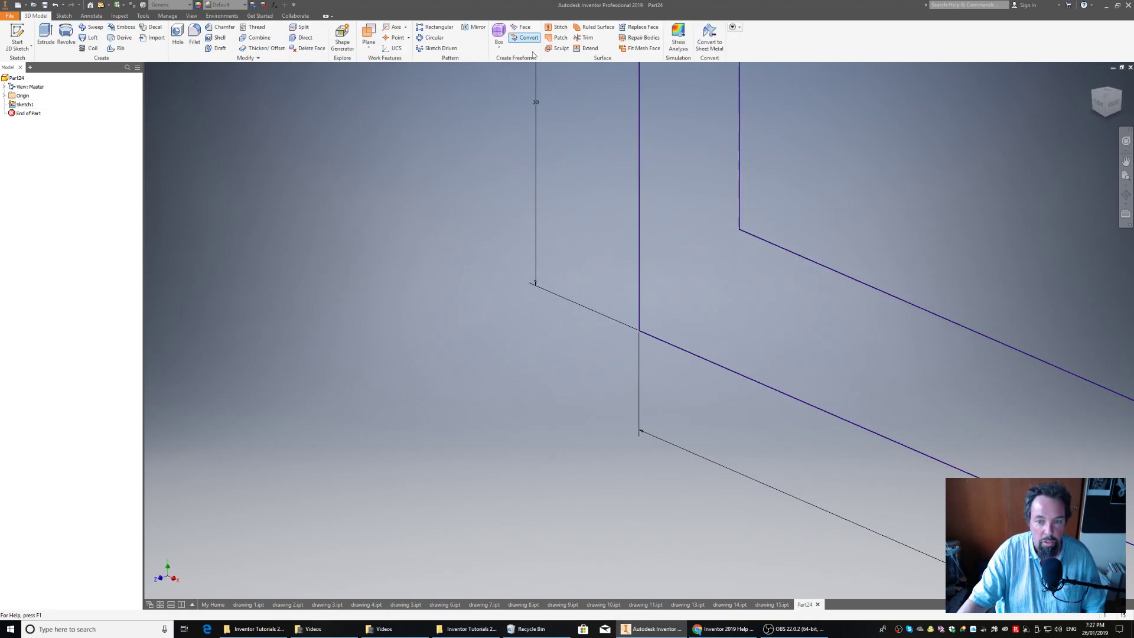
# Extrude the L-shaped profile 20 mm as a solid.
pyautogui.click(46, 32)
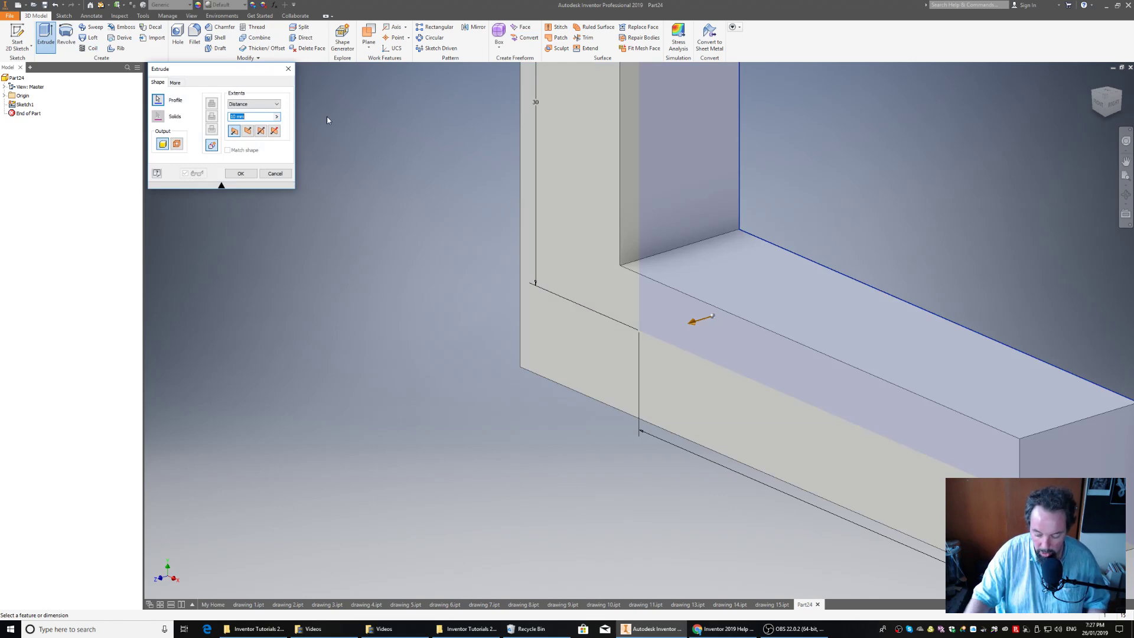
pyautogui.write('3')
pyautogui.press('BackSpace')
pyautogui.write('20')
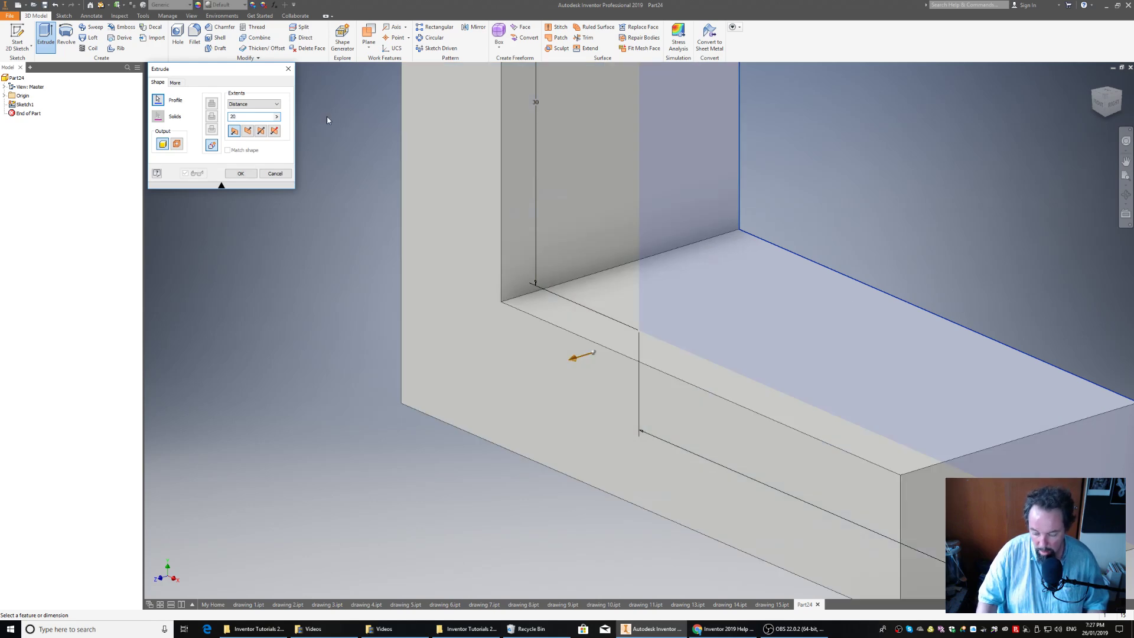
pyautogui.press('Return')
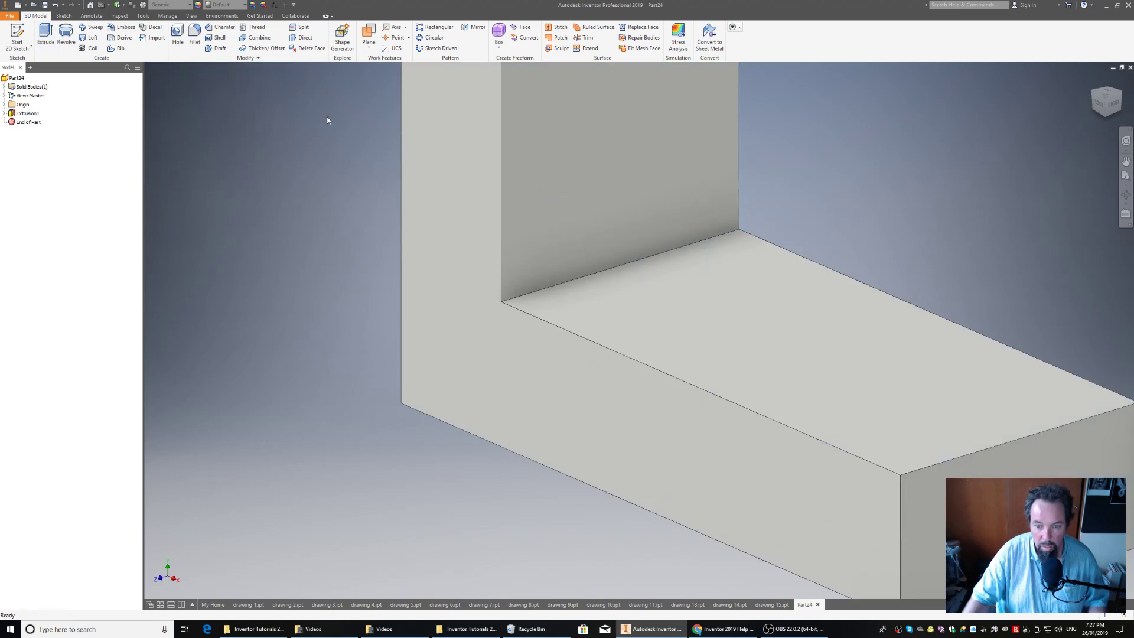
# Start a sketch on the L-shaped front face of the solid and project the face's outline into it.
pyautogui.click(1108, 102)
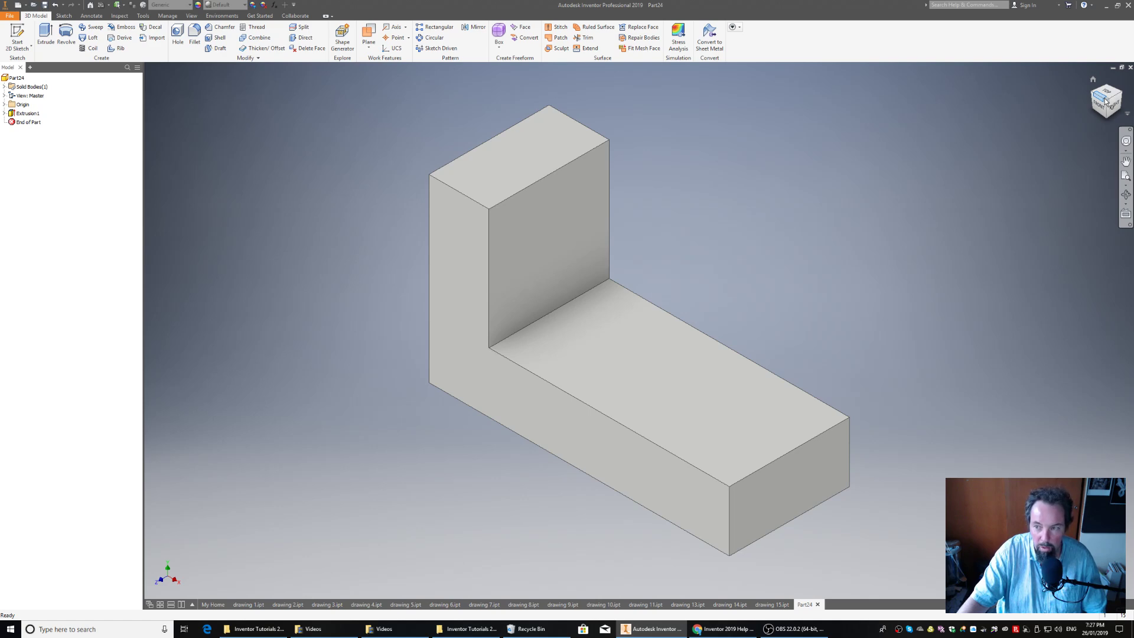
pyautogui.click(1112, 108)
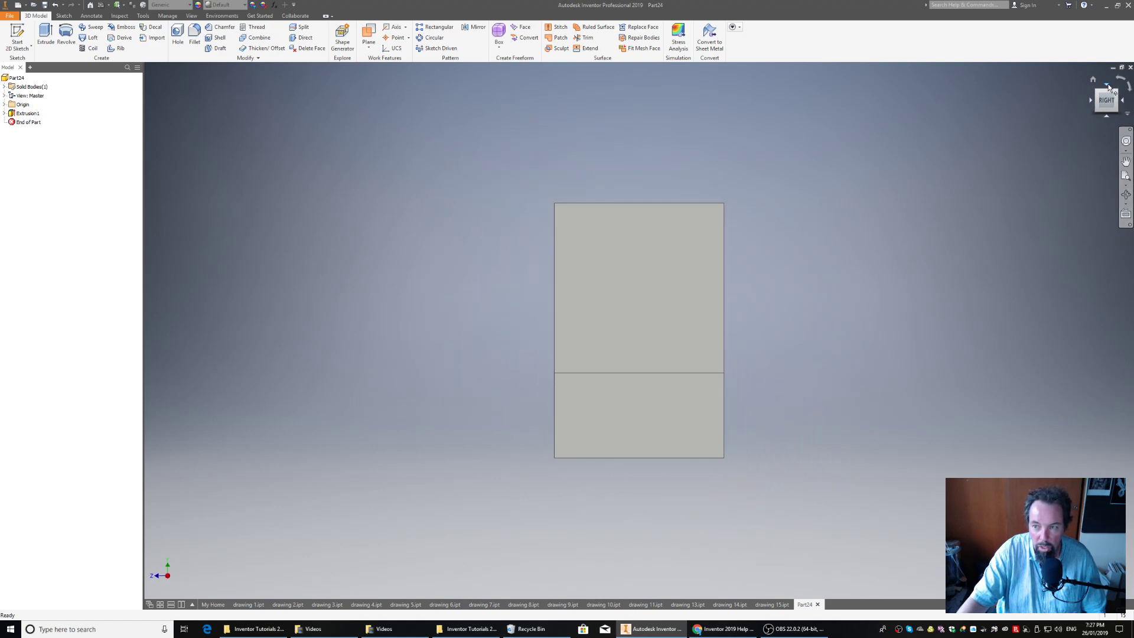
pyautogui.click(1122, 81)
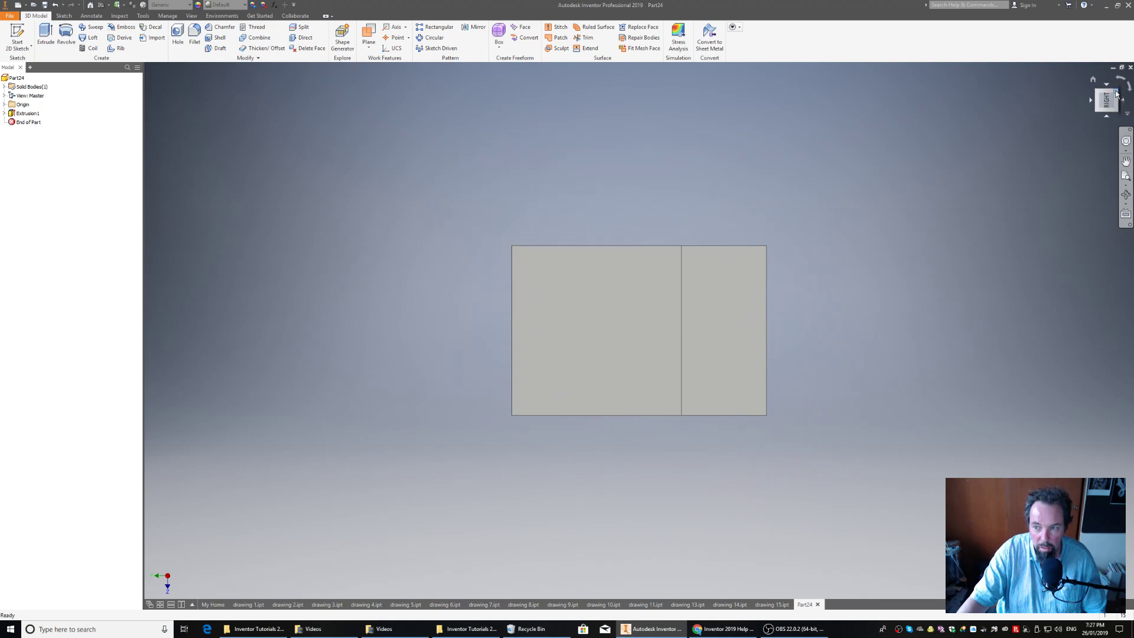
pyautogui.click(1116, 94)
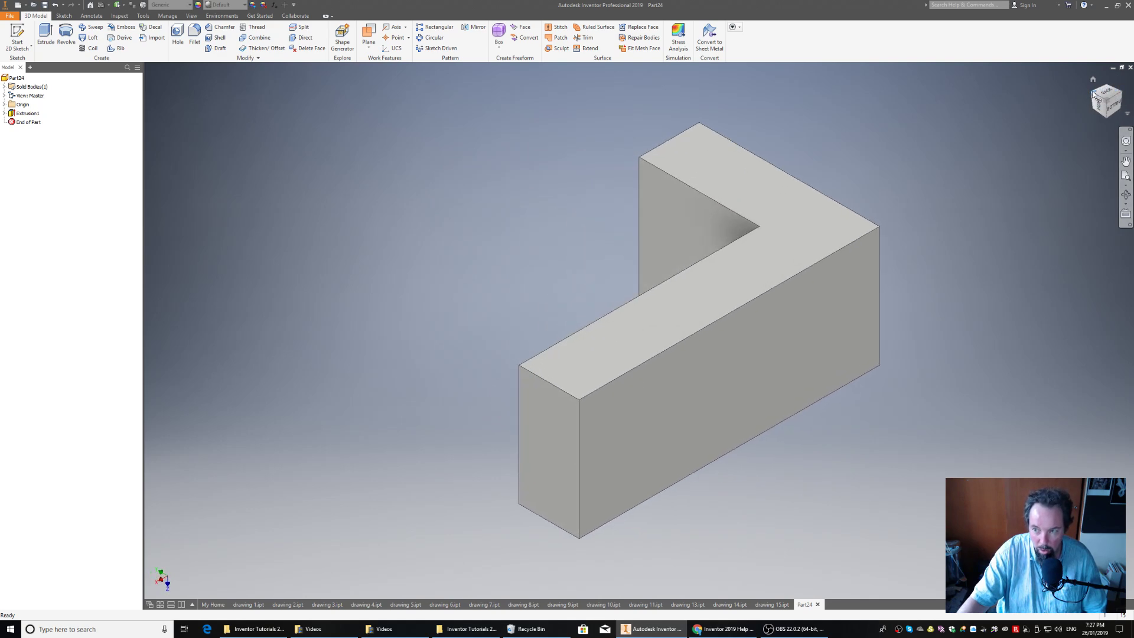
pyautogui.click(1092, 96)
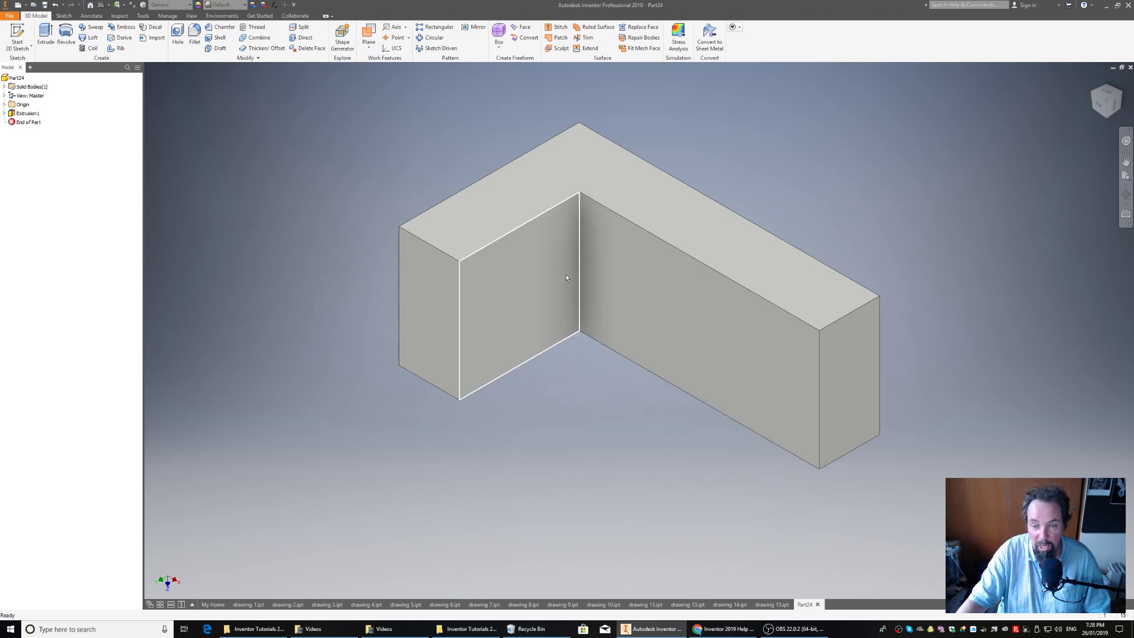
pyautogui.click(1105, 118)
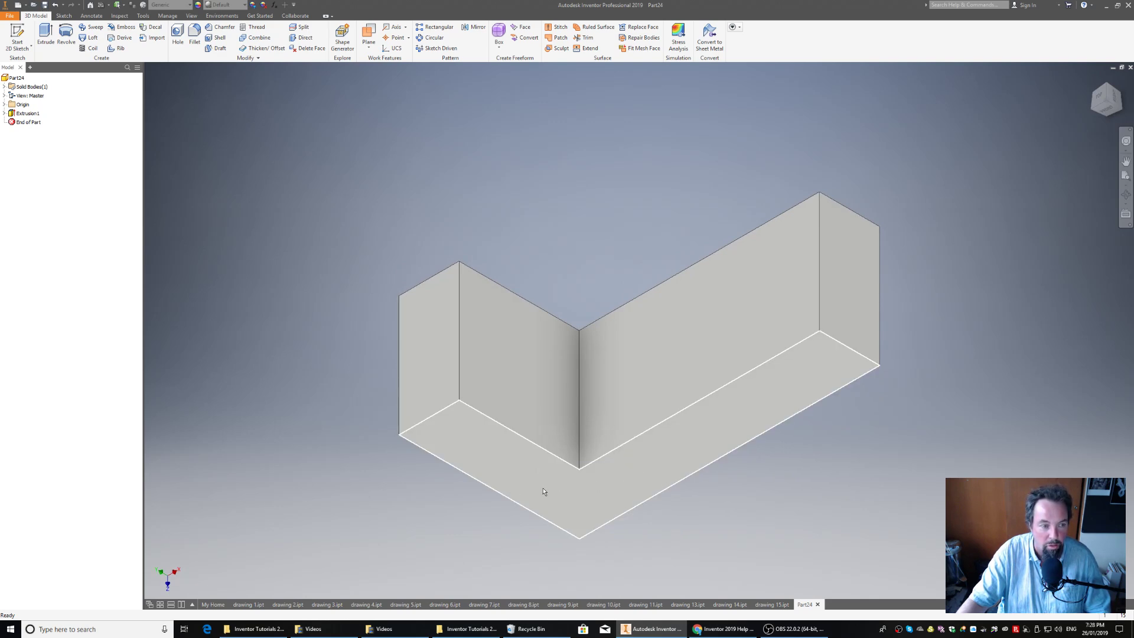
pyautogui.moveTo(539, 487)
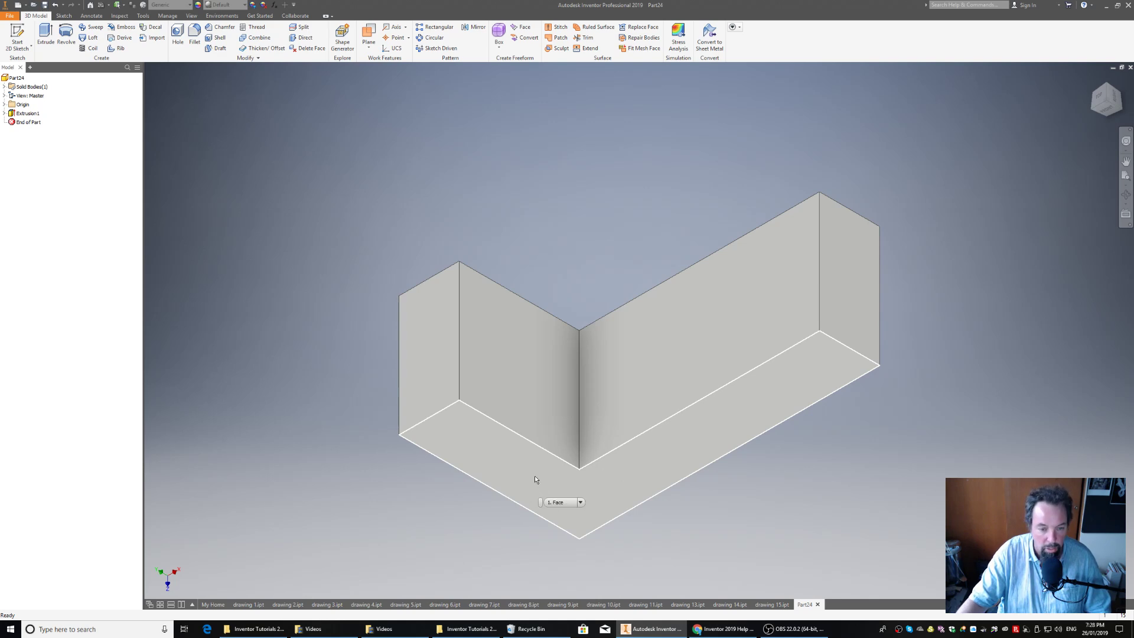
pyautogui.click(19, 31)
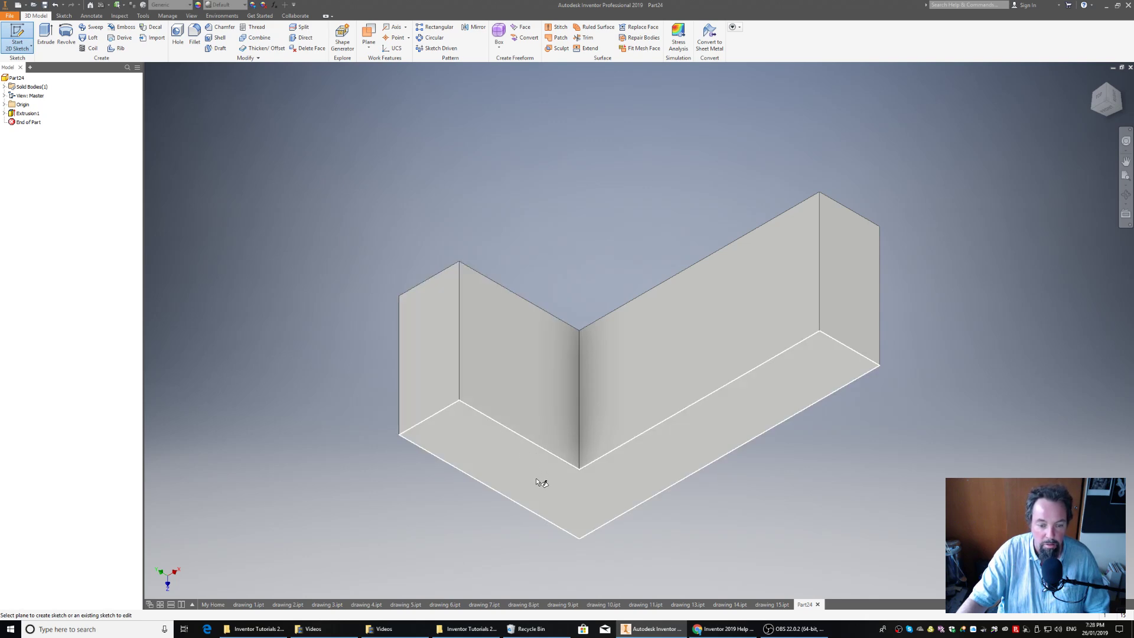
pyautogui.click(550, 492)
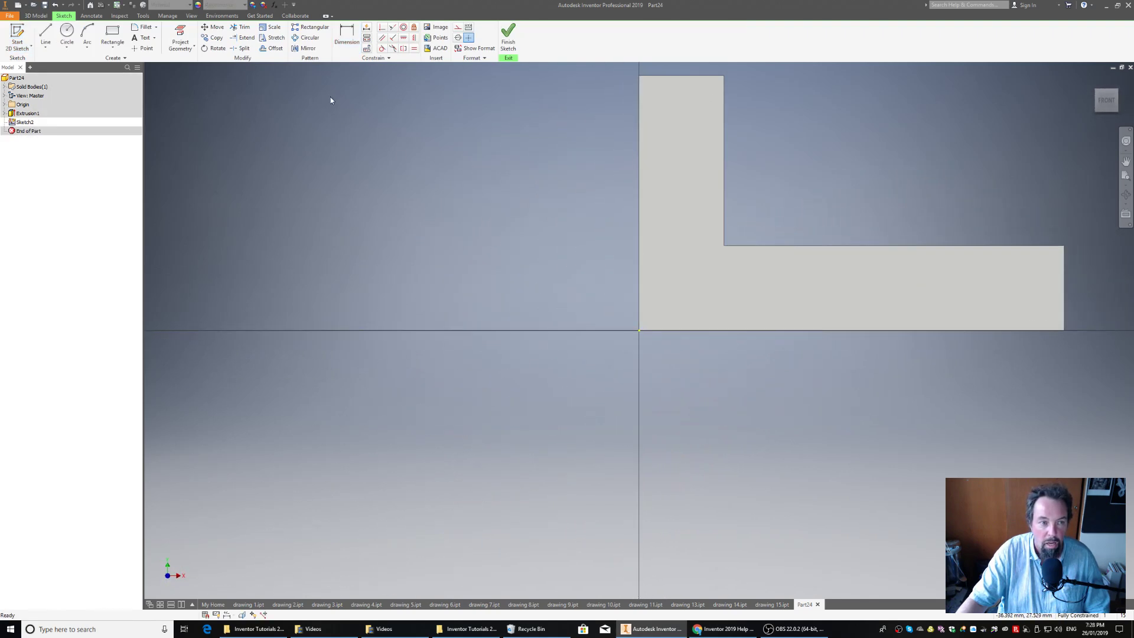
pyautogui.click(181, 38)
pyautogui.click(676, 209)
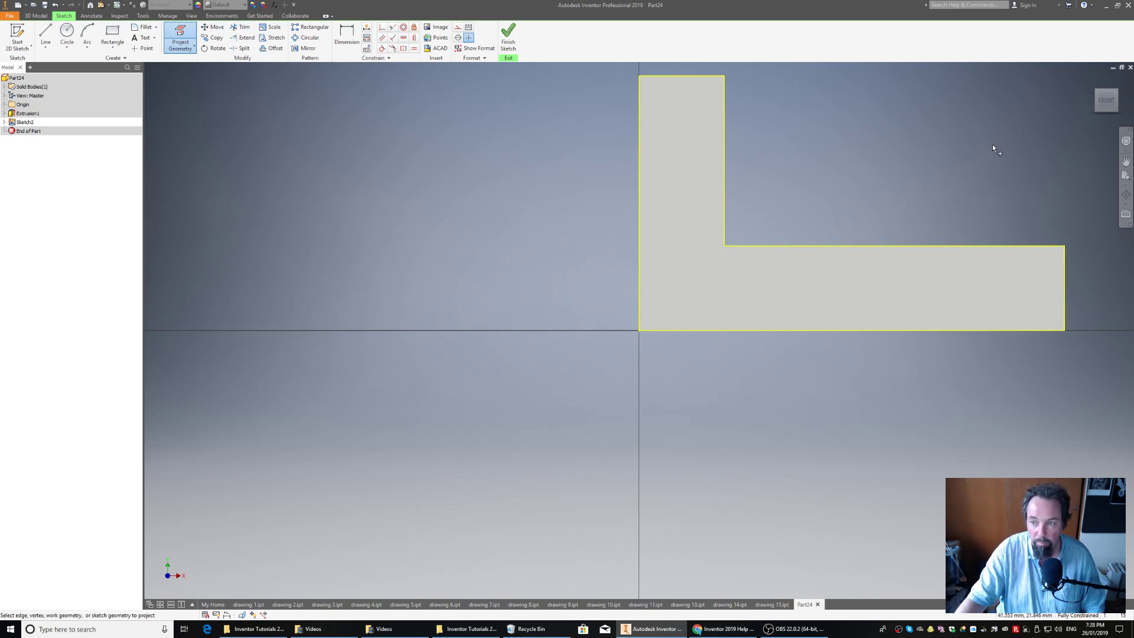
# Sketch a closed triangle in the L's inner corner, sloping from about 5 mm below the upright's top to about 4 mm from the horizontal leg's end.
pyautogui.click(1117, 91)
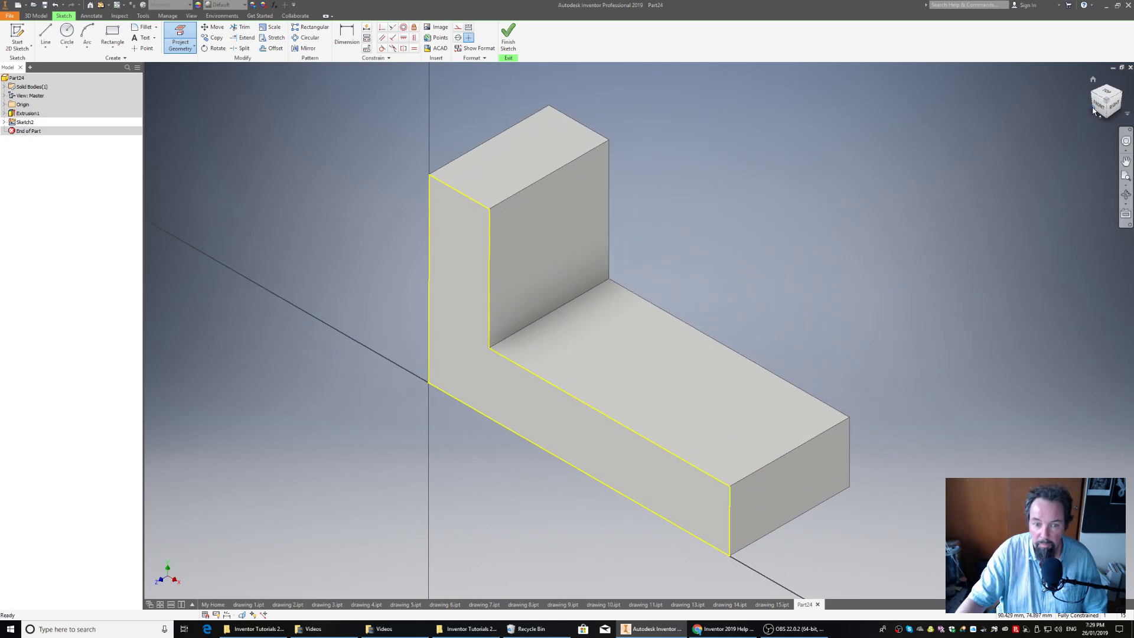
pyautogui.click(1094, 111)
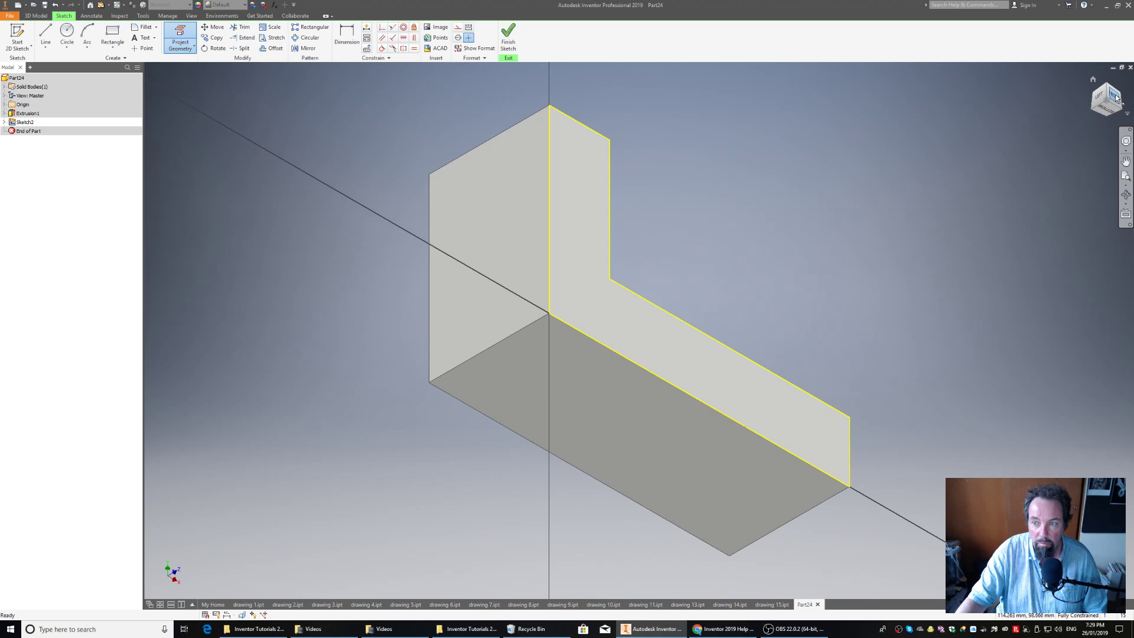
pyautogui.click(1118, 99)
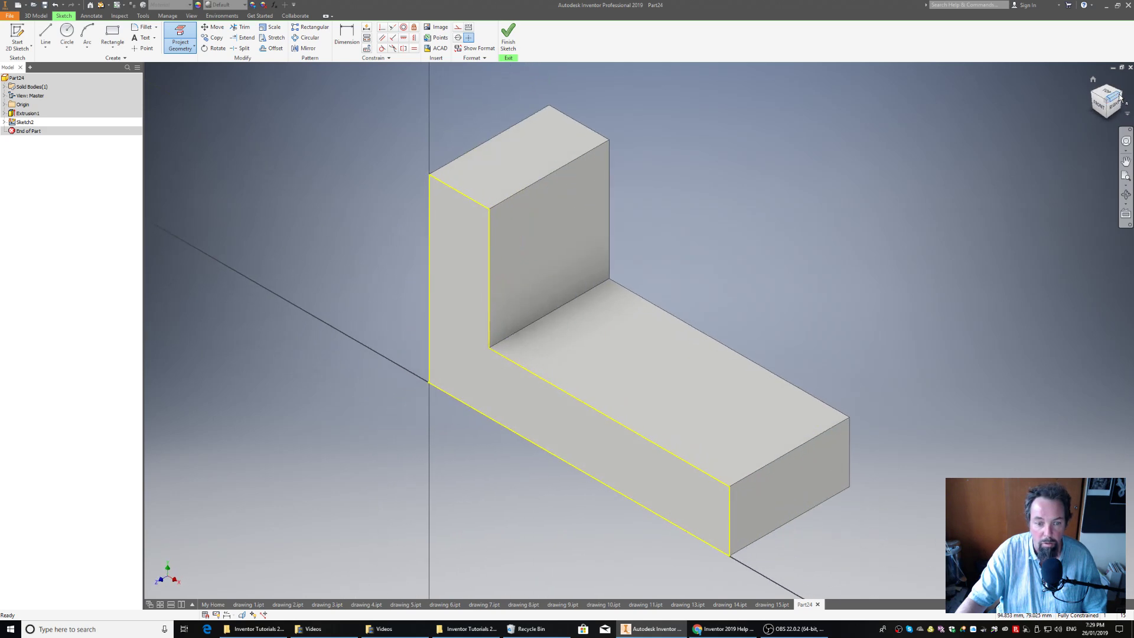
pyautogui.click(1100, 106)
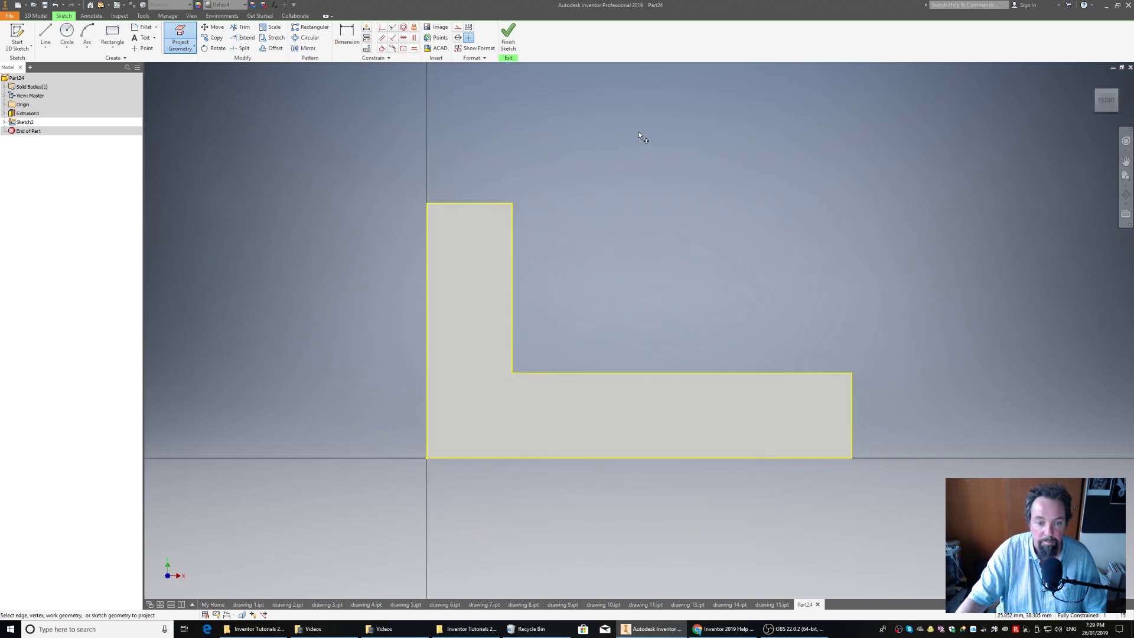
pyautogui.click(45, 33)
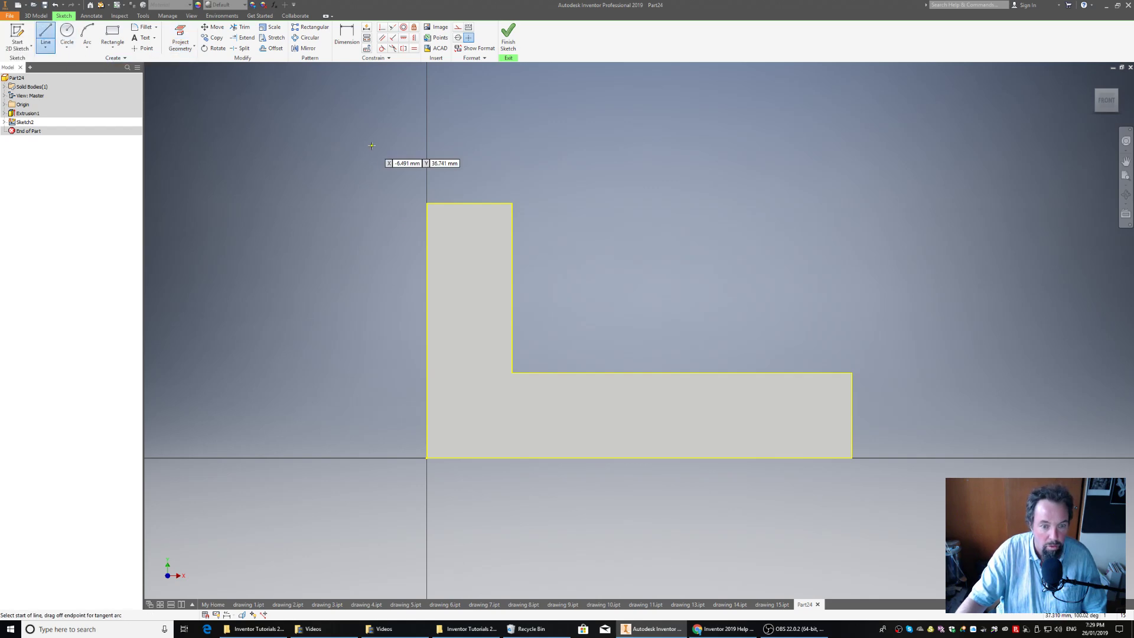
pyautogui.click(511, 247)
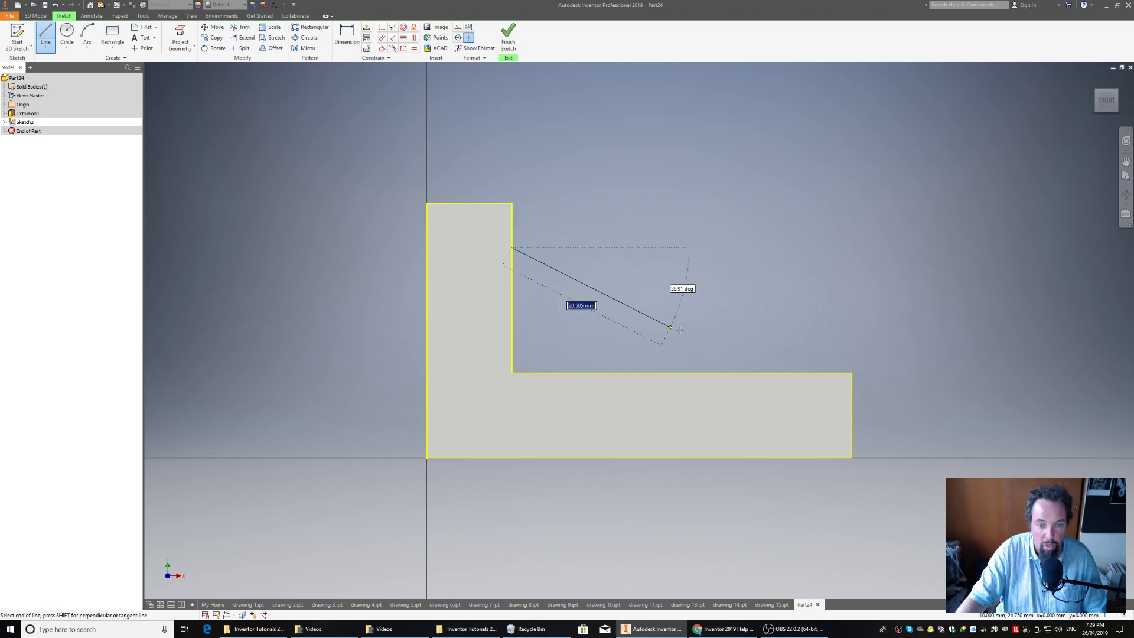
pyautogui.doubleClick(816, 373)
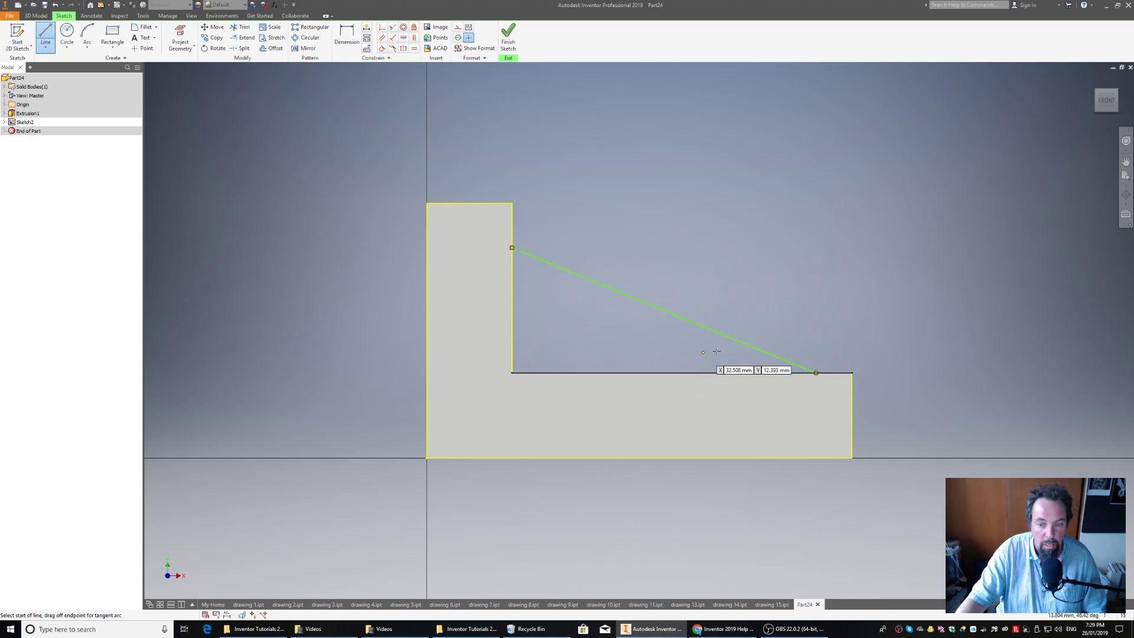
pyautogui.click(815, 373)
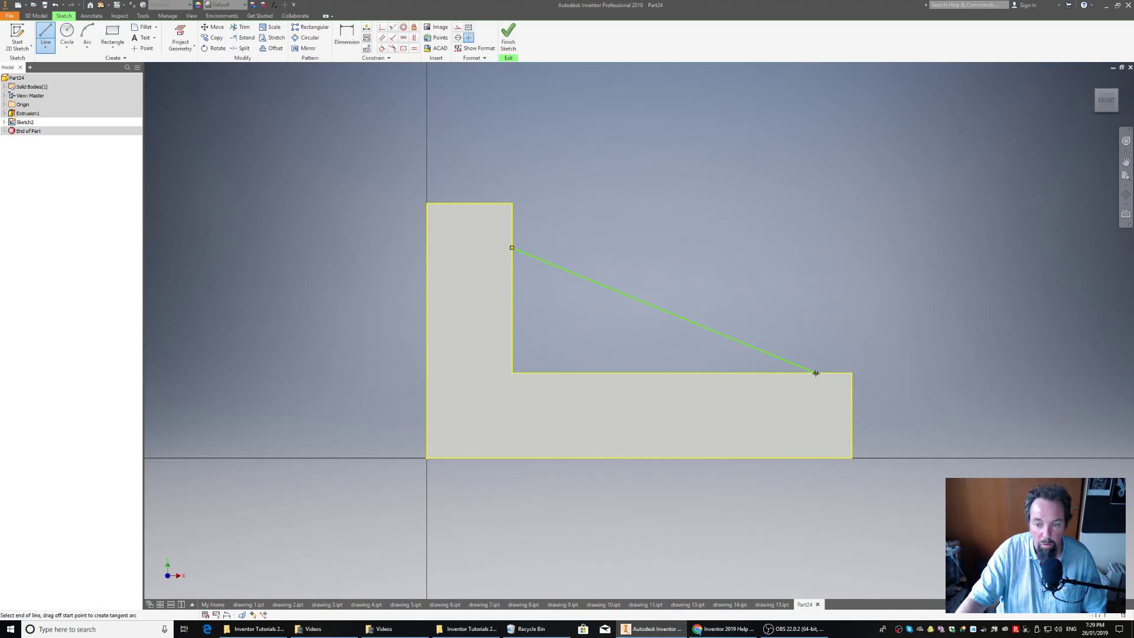
pyautogui.doubleClick(511, 372)
pyautogui.click(511, 373)
pyautogui.doubleClick(512, 248)
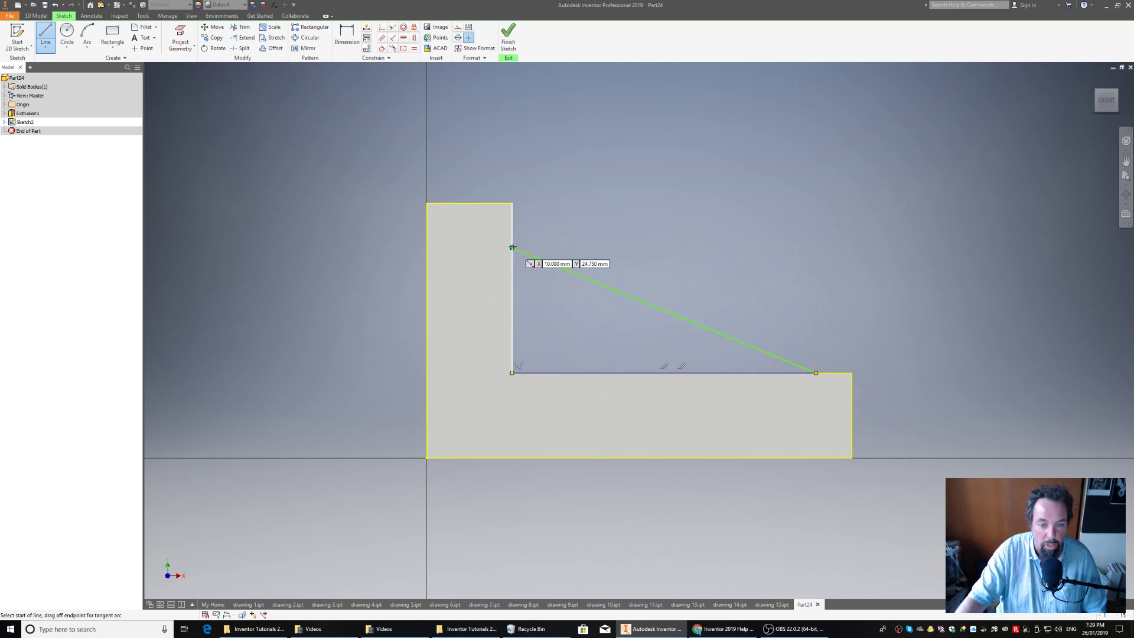
# Dimension the vertical distance from the upright leg's top edge to the triangle's upper corner as 10 mm.
pyautogui.click(1116, 93)
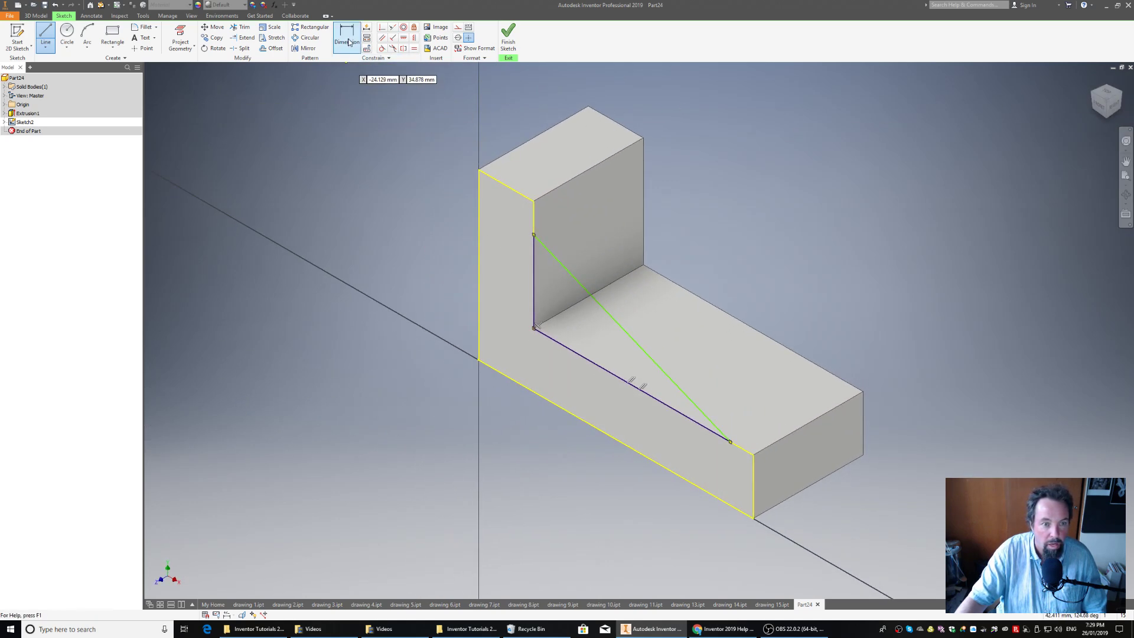
pyautogui.rightClick(376, 154)
pyautogui.click(401, 155)
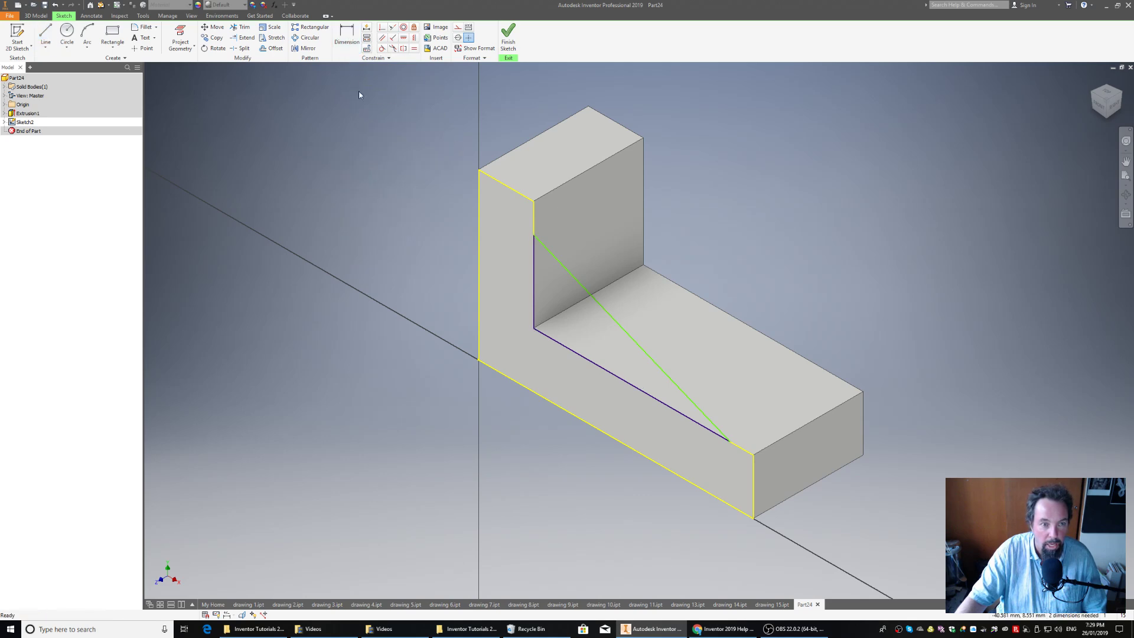
pyautogui.click(353, 51)
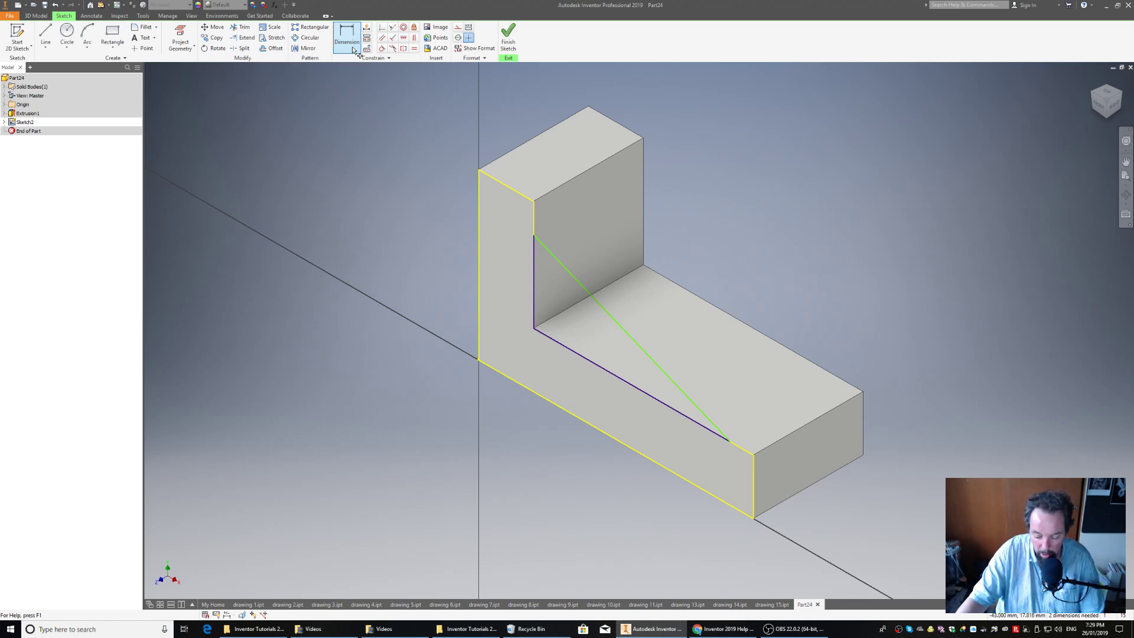
pyautogui.click(353, 50)
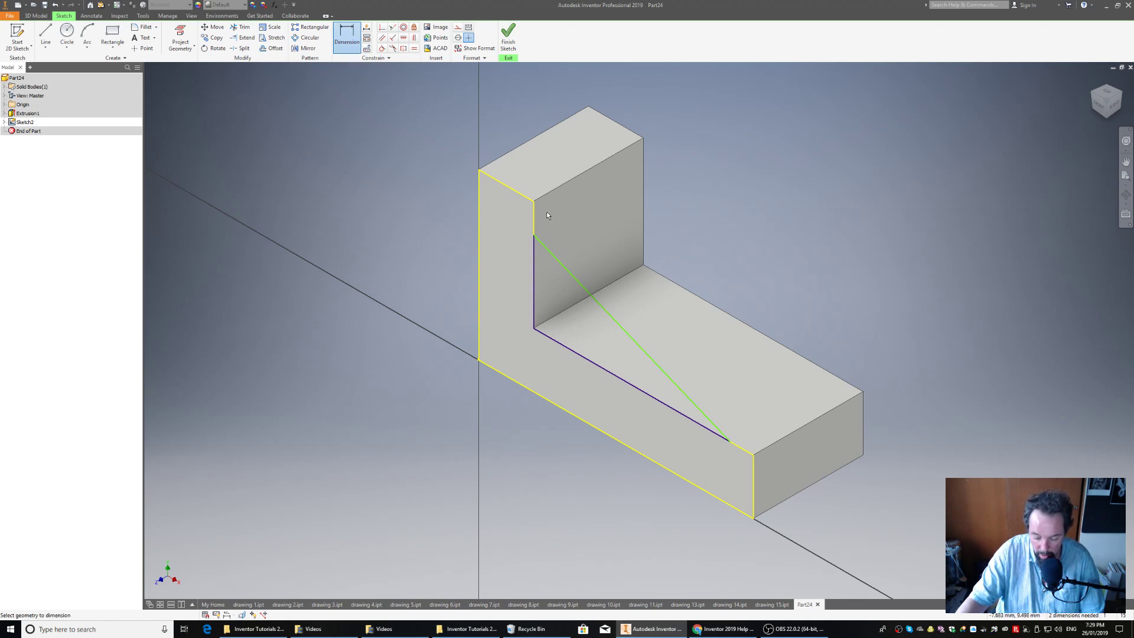
pyautogui.click(1119, 94)
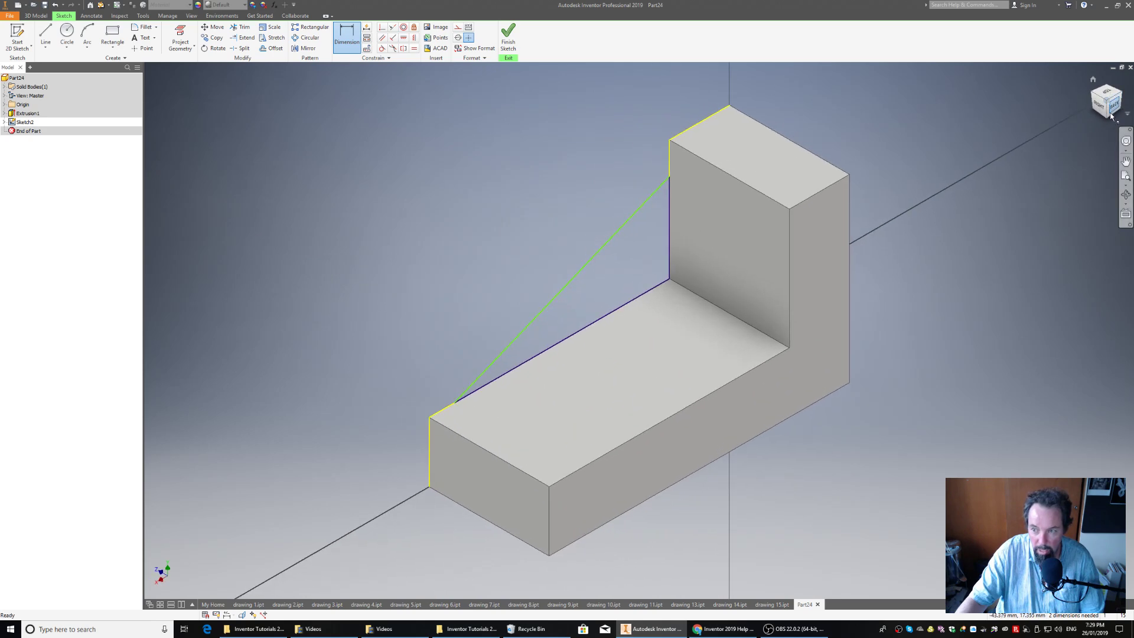
pyautogui.click(1107, 122)
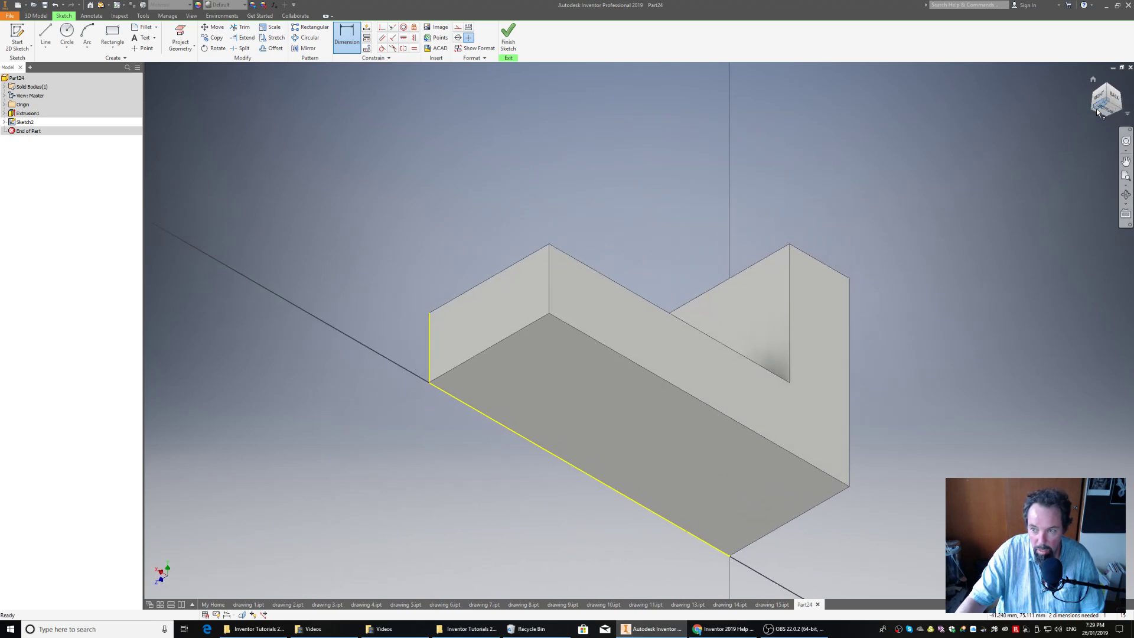
pyautogui.click(1093, 108)
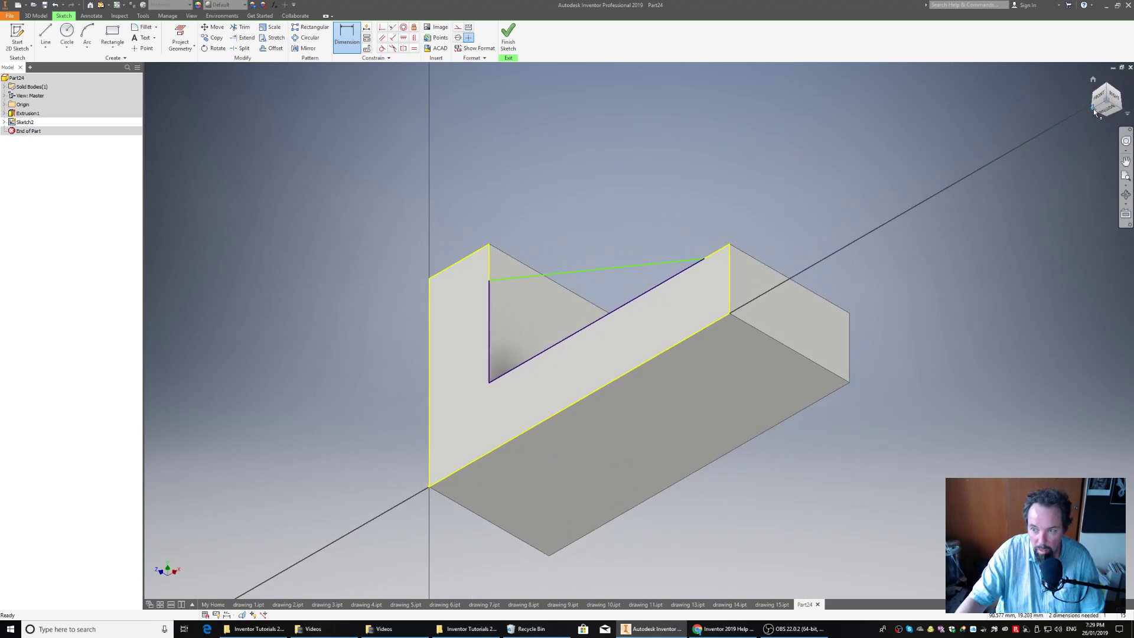
pyautogui.click(1106, 88)
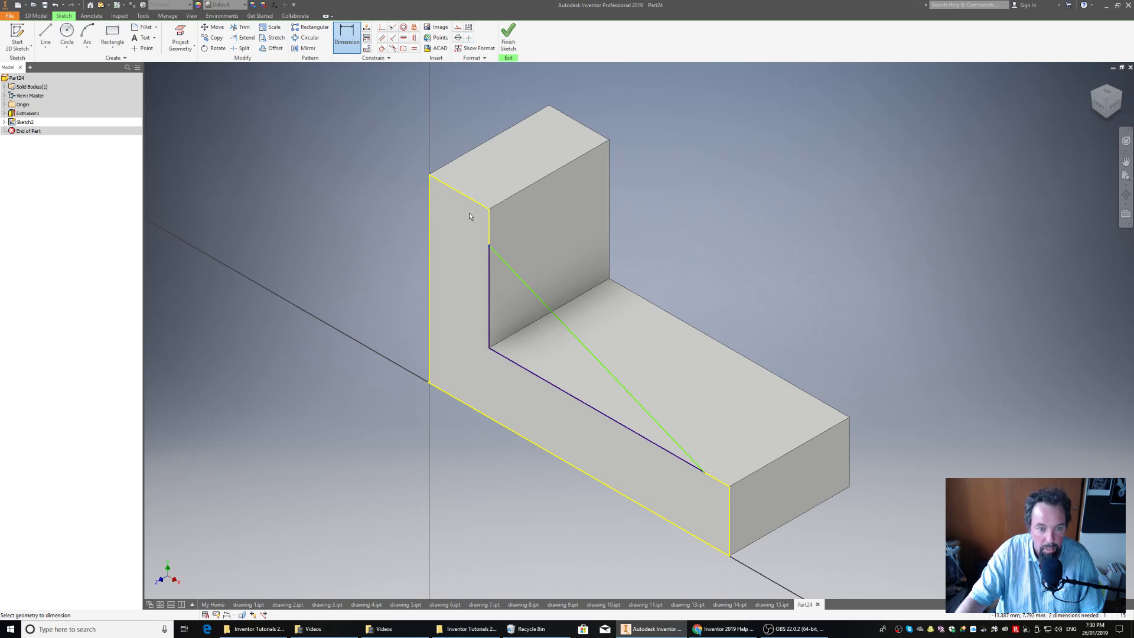
pyautogui.click(470, 197)
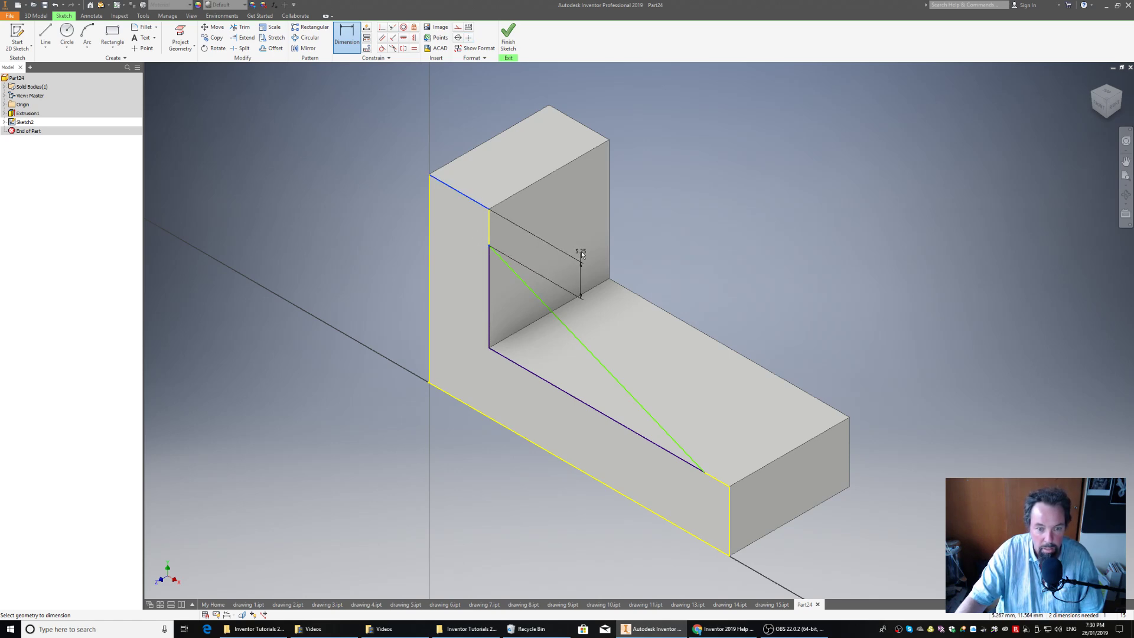
pyautogui.click(587, 286)
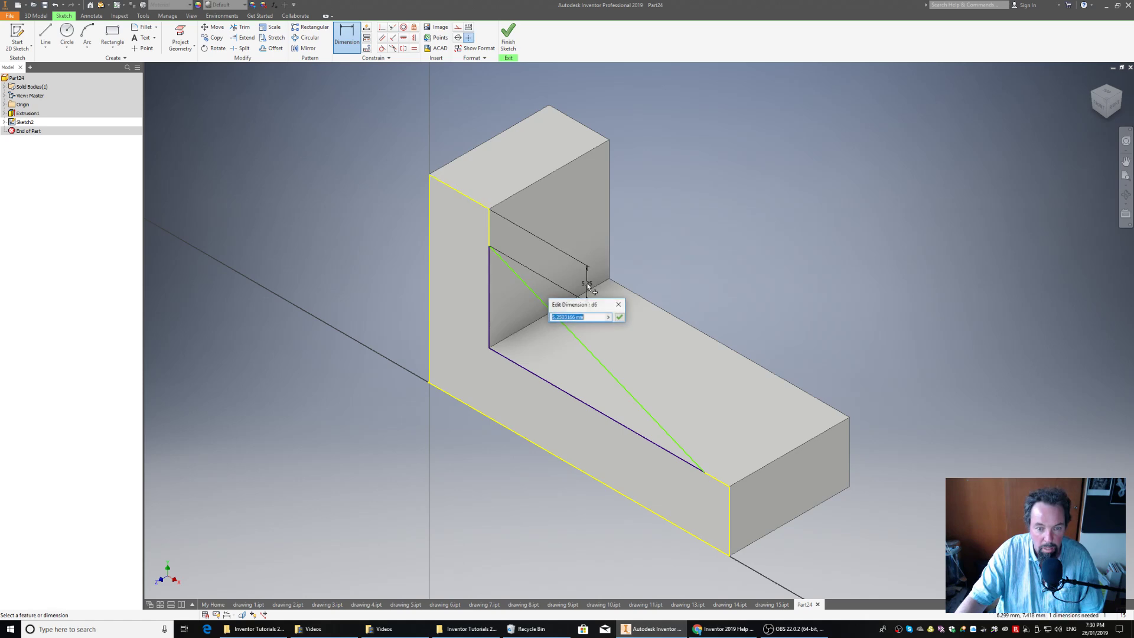
pyautogui.write('10')
pyautogui.press('Return')
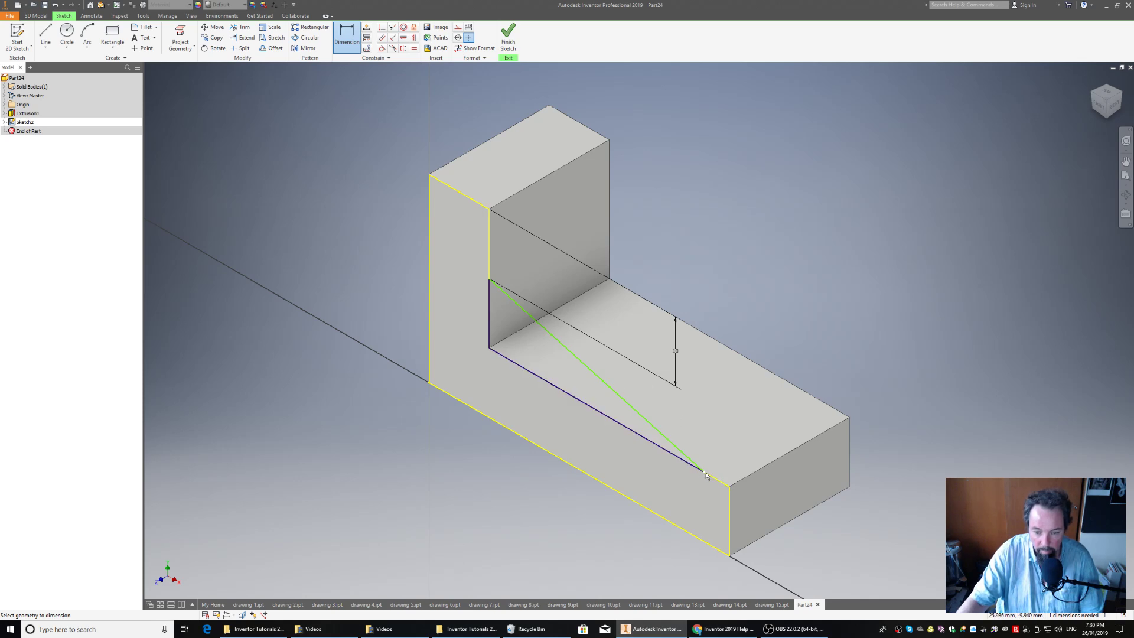
# Dimension the distance from the triangle's outer corner to the horizontal leg's end edge as 10 mm and finish the sketch.
pyautogui.click(731, 519)
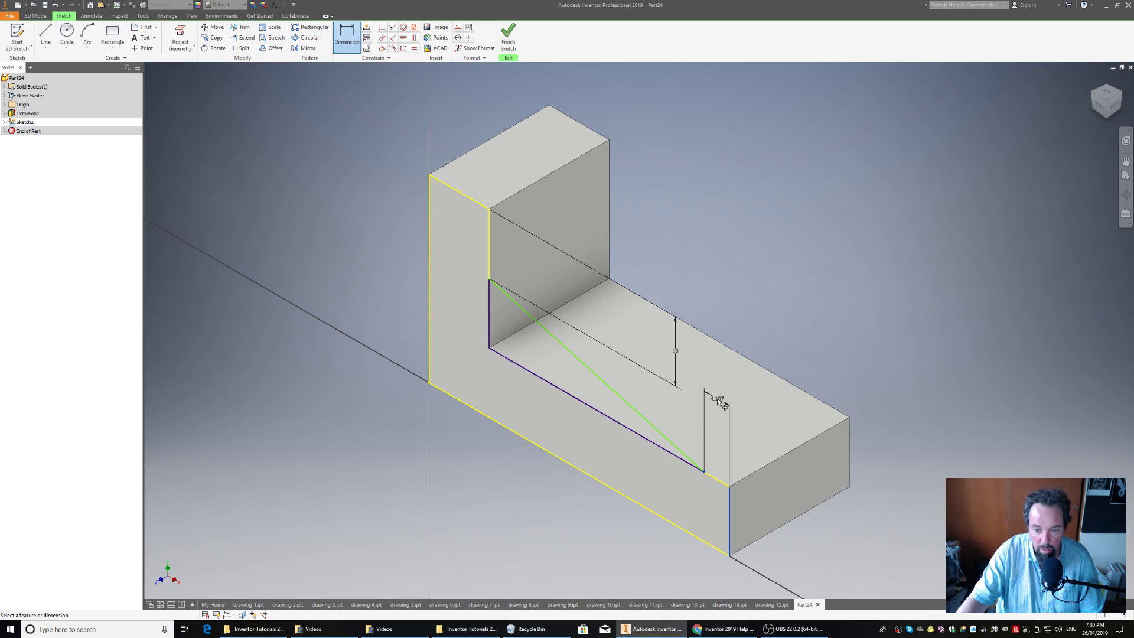
pyautogui.click(717, 398)
pyautogui.write('10')
pyautogui.press('Return')
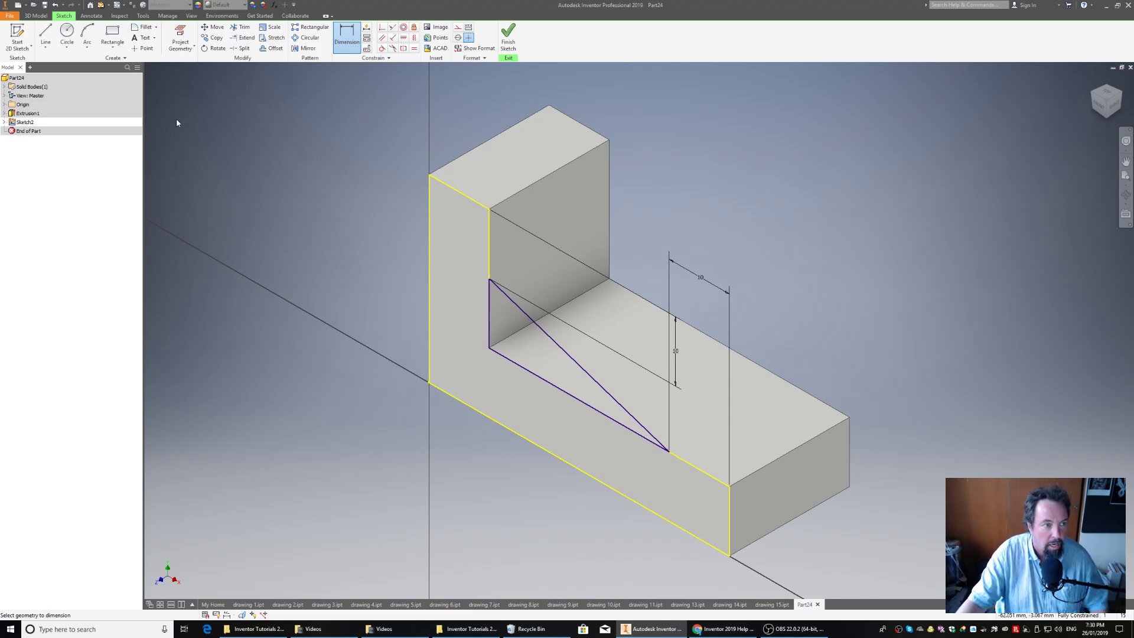
pyautogui.click(509, 37)
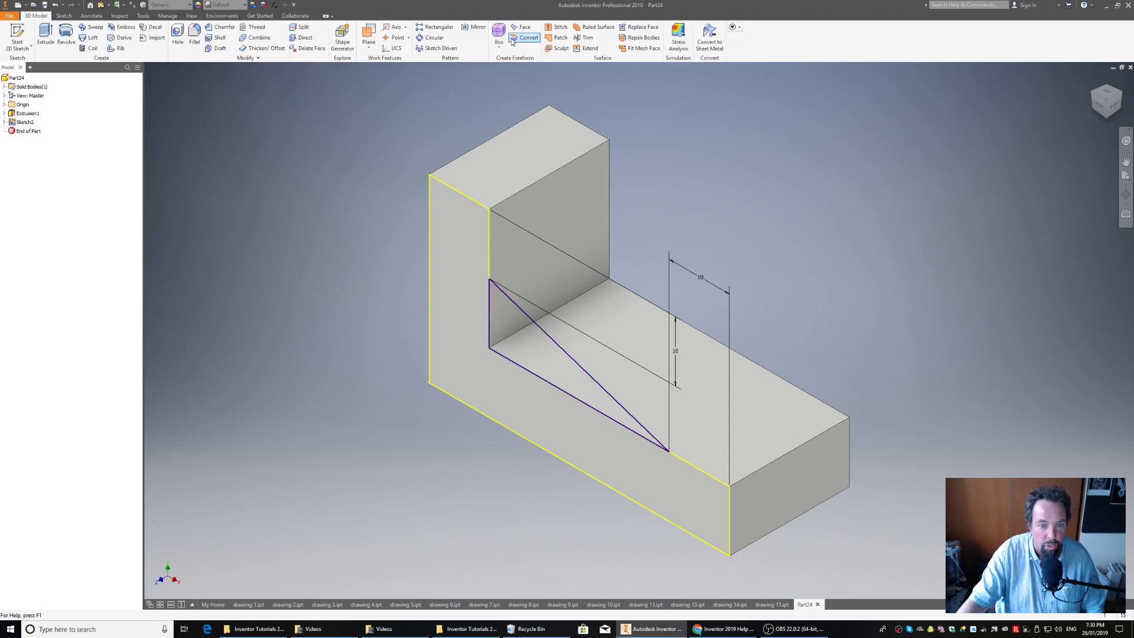
# Extrude the triangular profile 10 mm in the reversed direction, back over the horizontal leg, joining it to the L-shaped body.
pyautogui.click(45, 35)
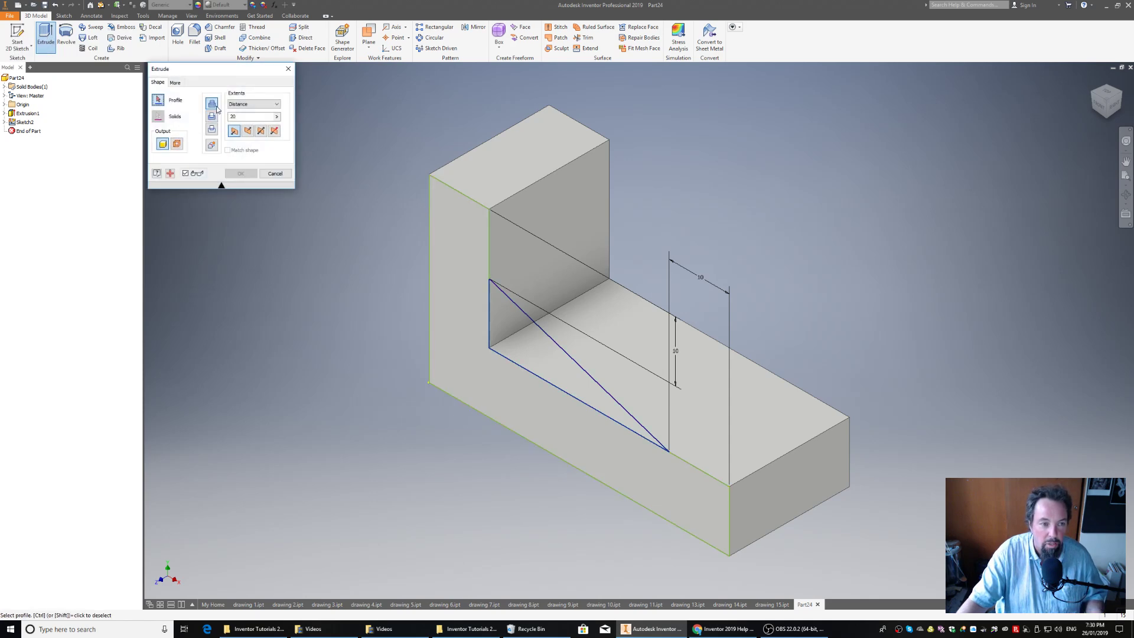
pyautogui.click(239, 117)
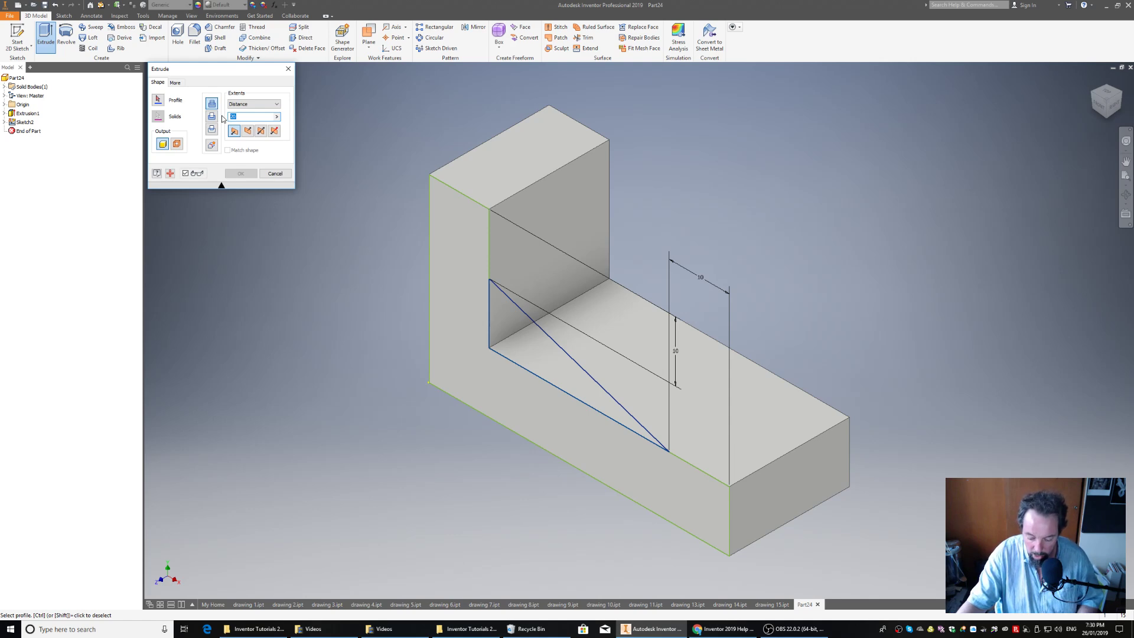
pyautogui.press('Return')
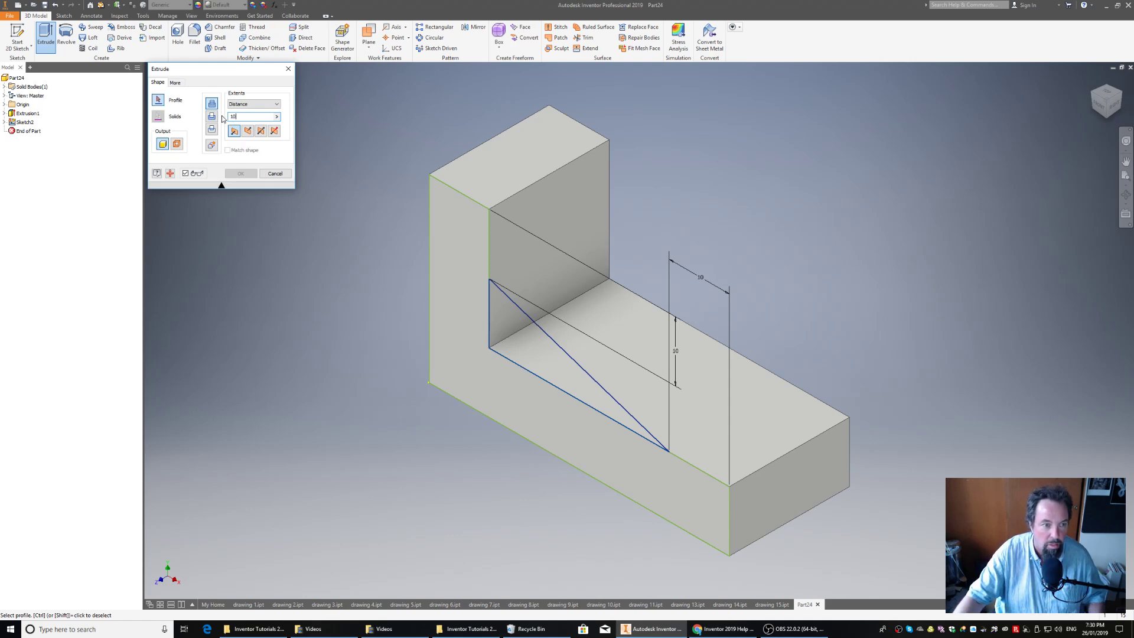
pyautogui.click(503, 329)
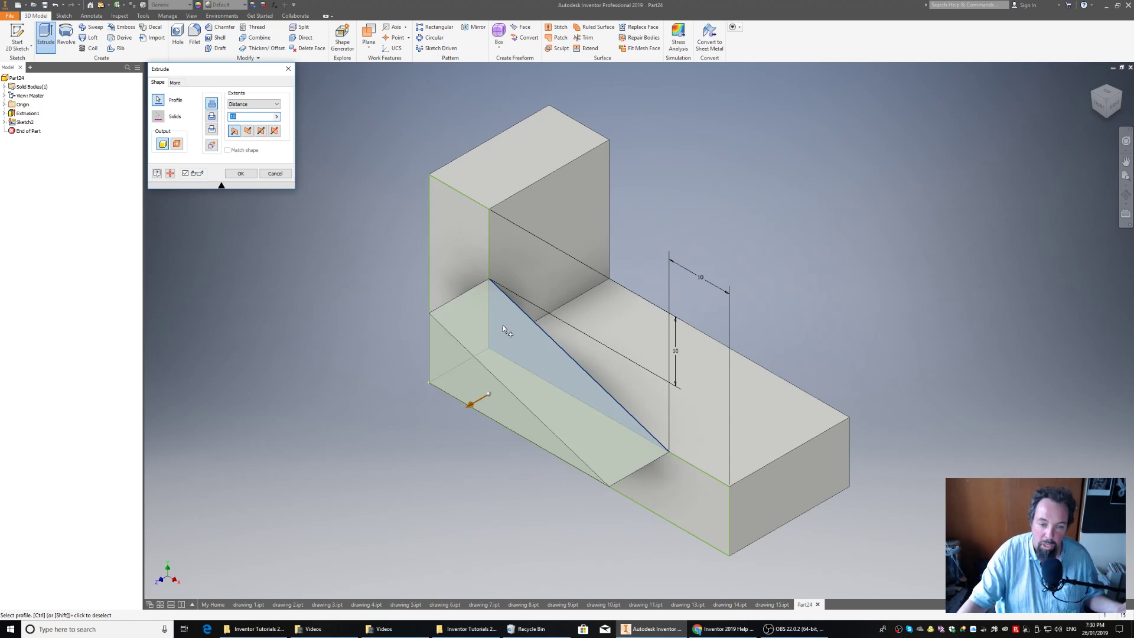
pyautogui.click(247, 131)
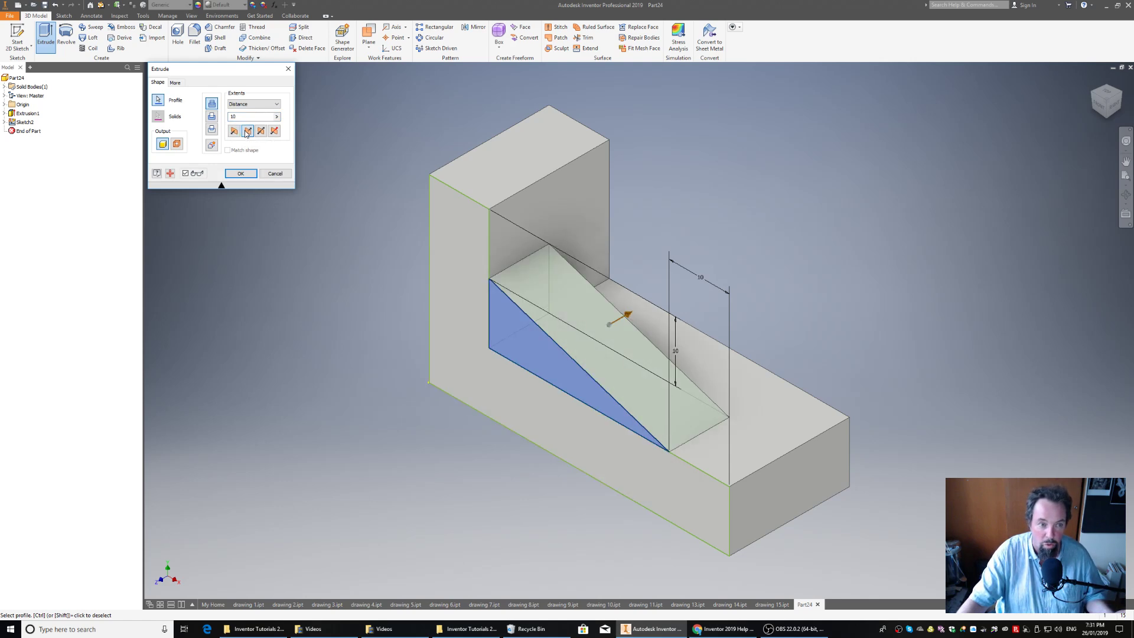
pyautogui.click(232, 133)
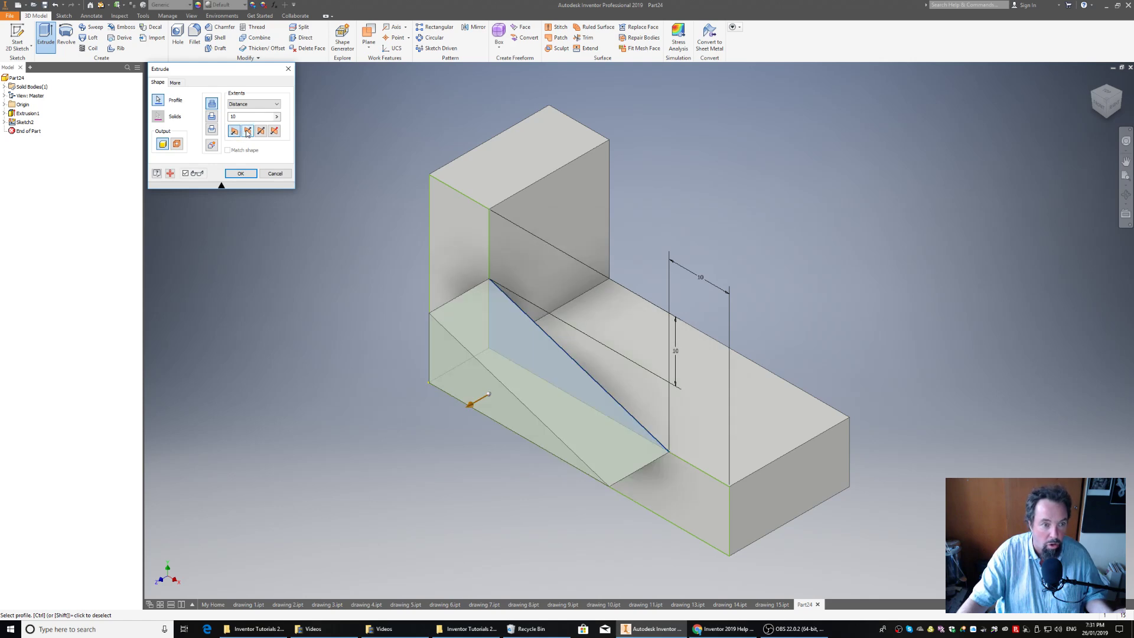
pyautogui.click(247, 131)
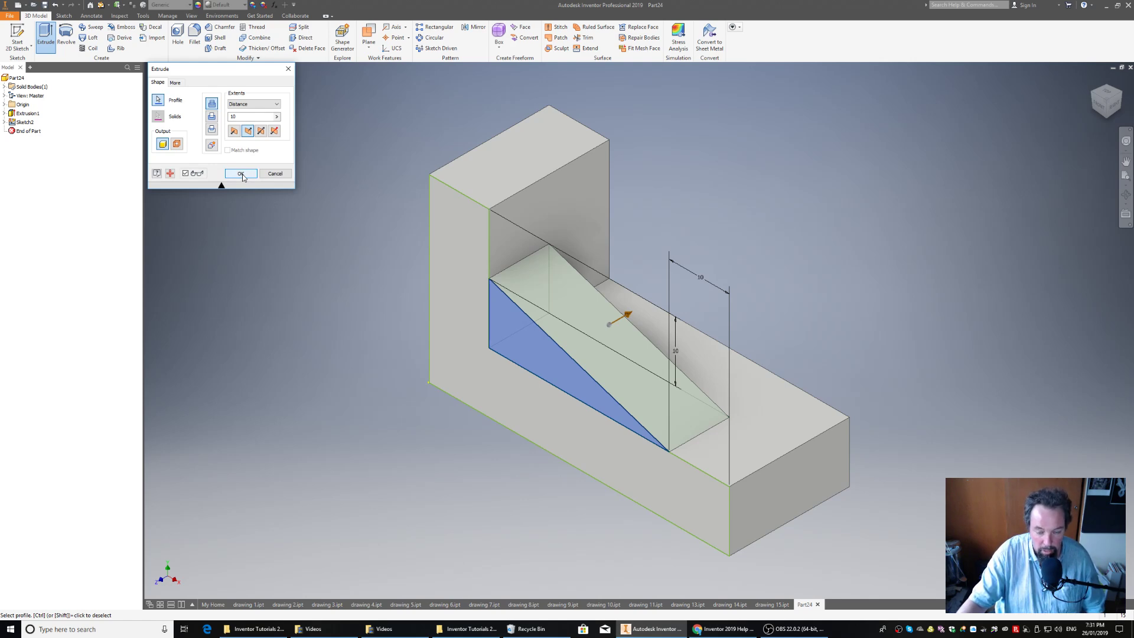
pyautogui.click(241, 173)
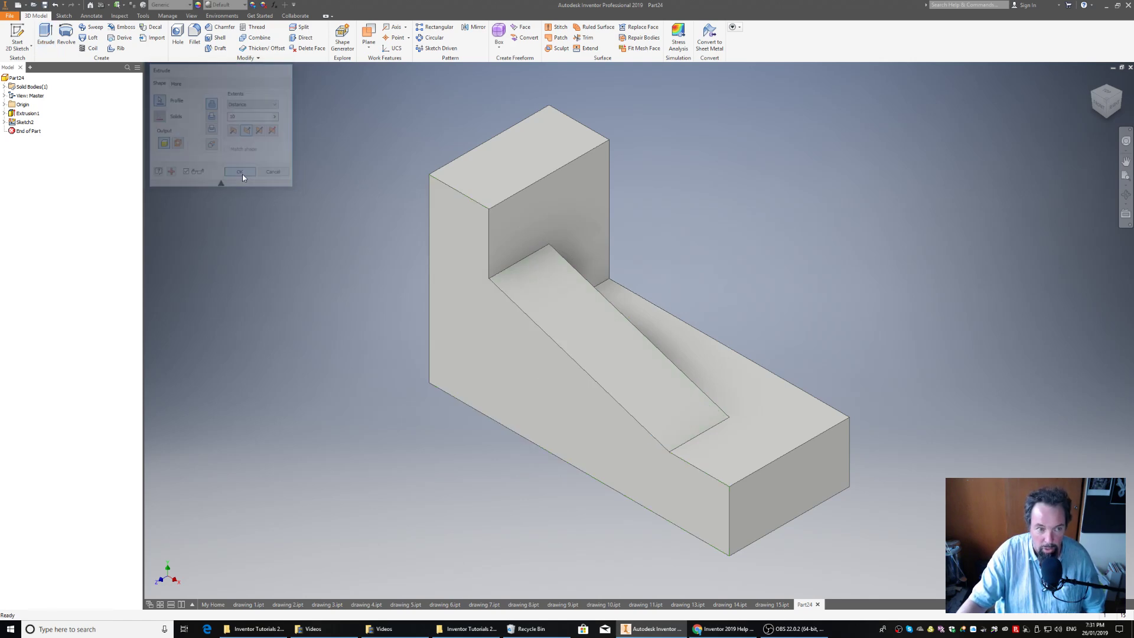
# Examine the finished part and its triangular web from the opposite side, from the right and from another corner.
pyautogui.click(1122, 93)
pyautogui.click(1122, 93)
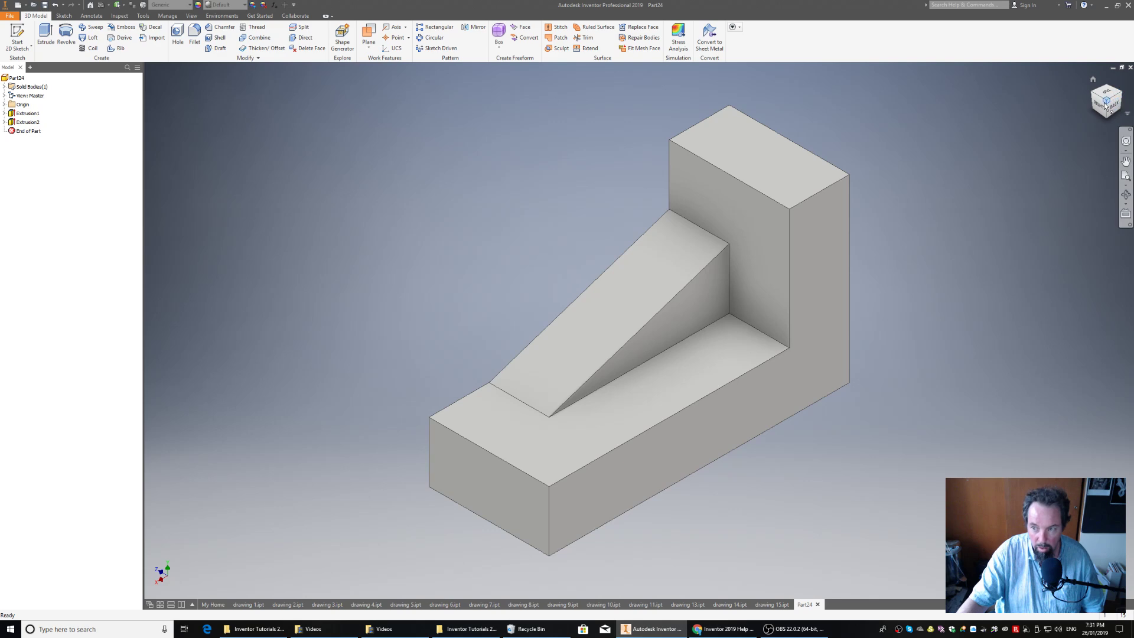
pyautogui.click(1100, 105)
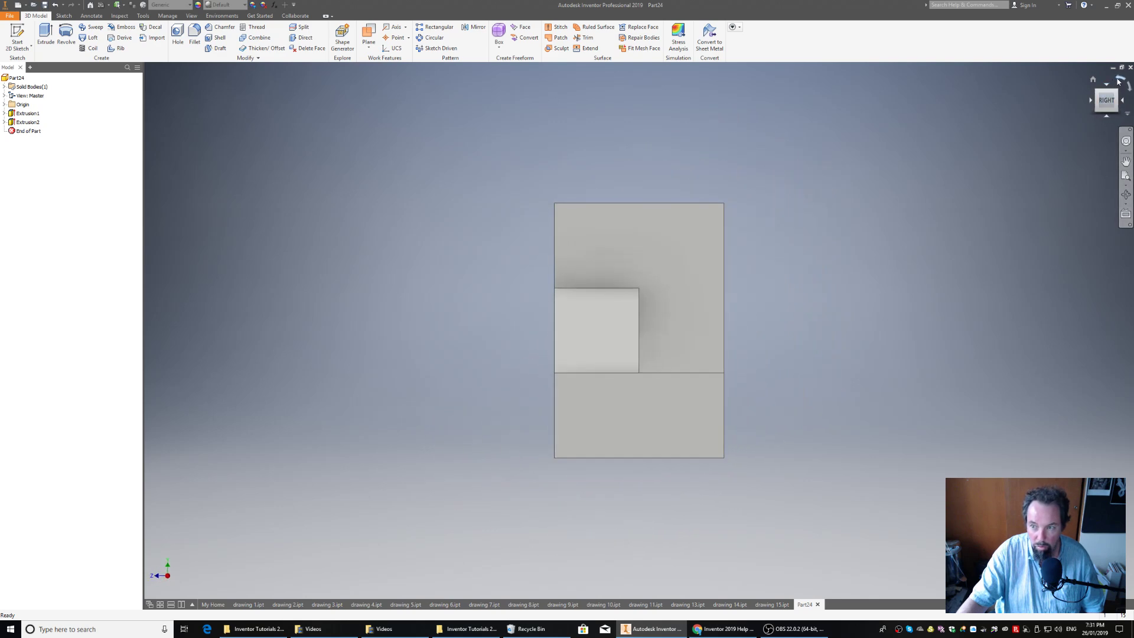
pyautogui.click(1121, 81)
pyautogui.click(1097, 91)
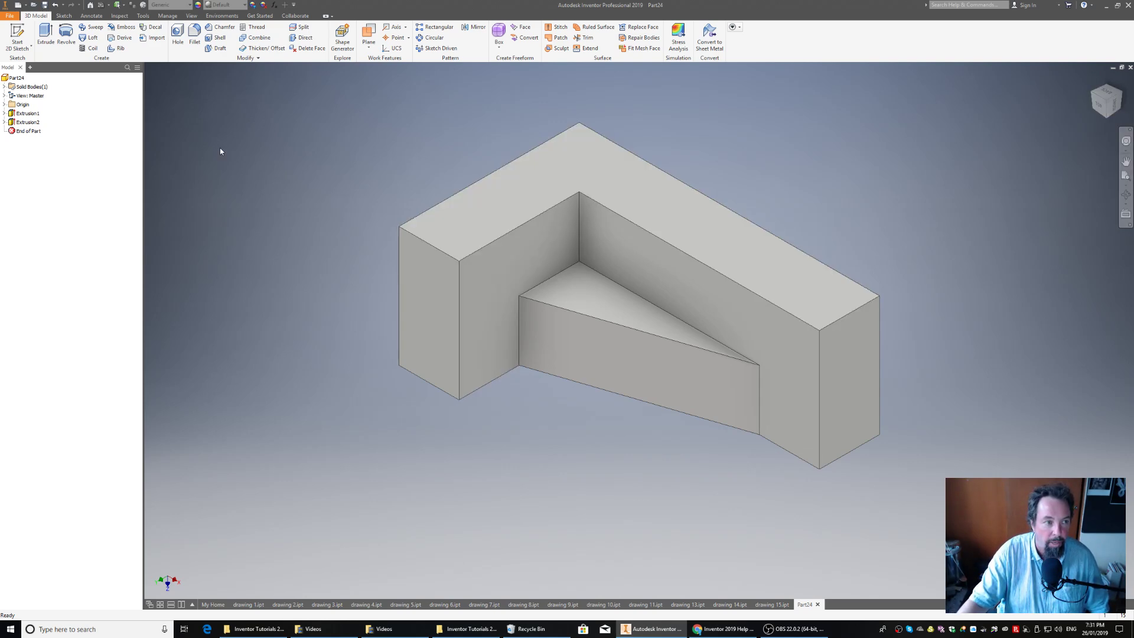
# Save the part as drawing 16 in the Inventor Tutorials 2019 folder, as an Autodesk Inventor part.
pyautogui.click(9, 16)
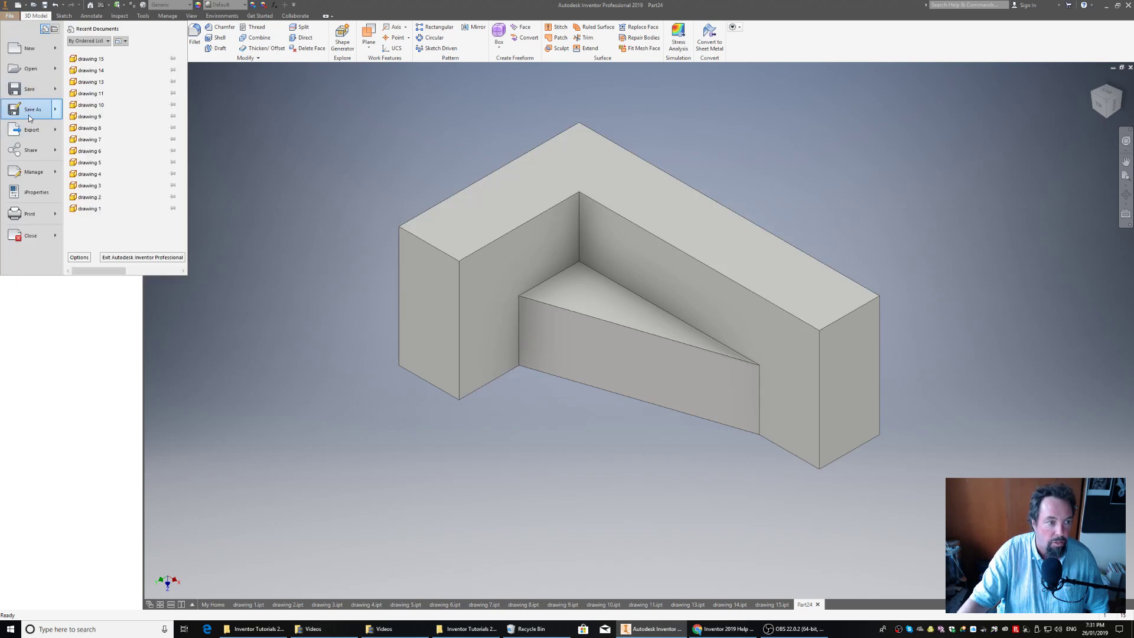
pyautogui.click(29, 114)
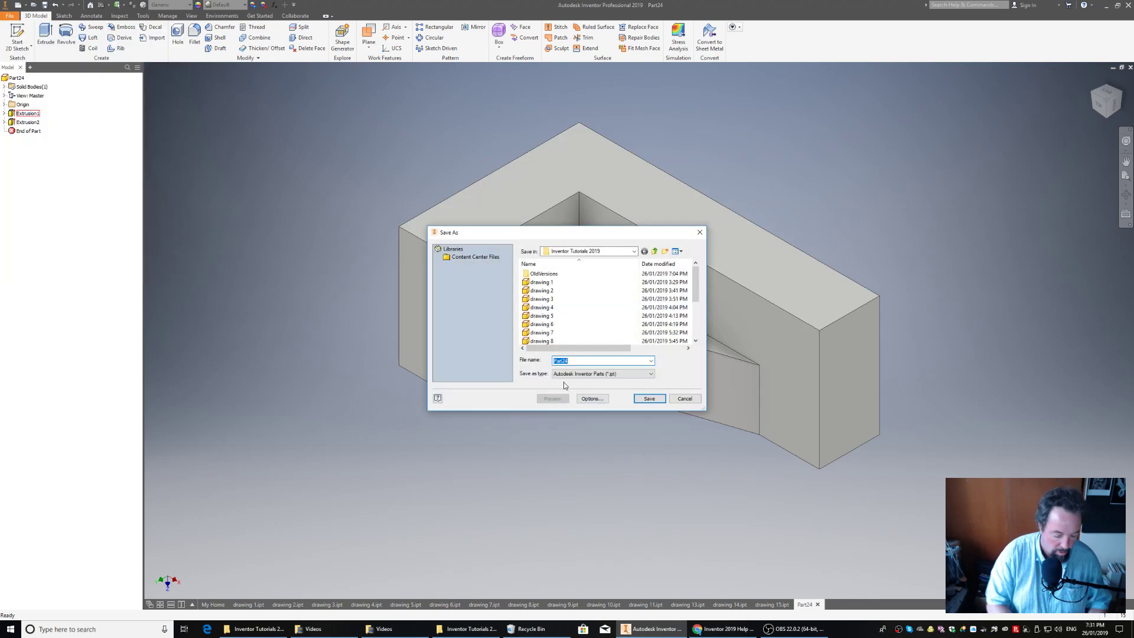
pyautogui.write('drawing ')
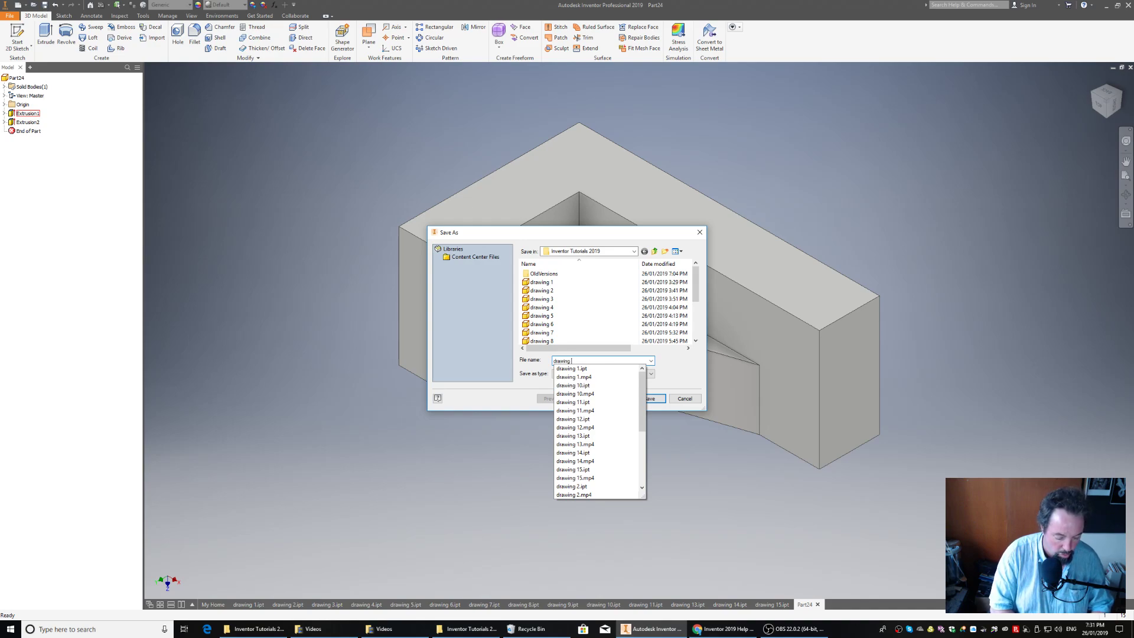
pyautogui.write('16')
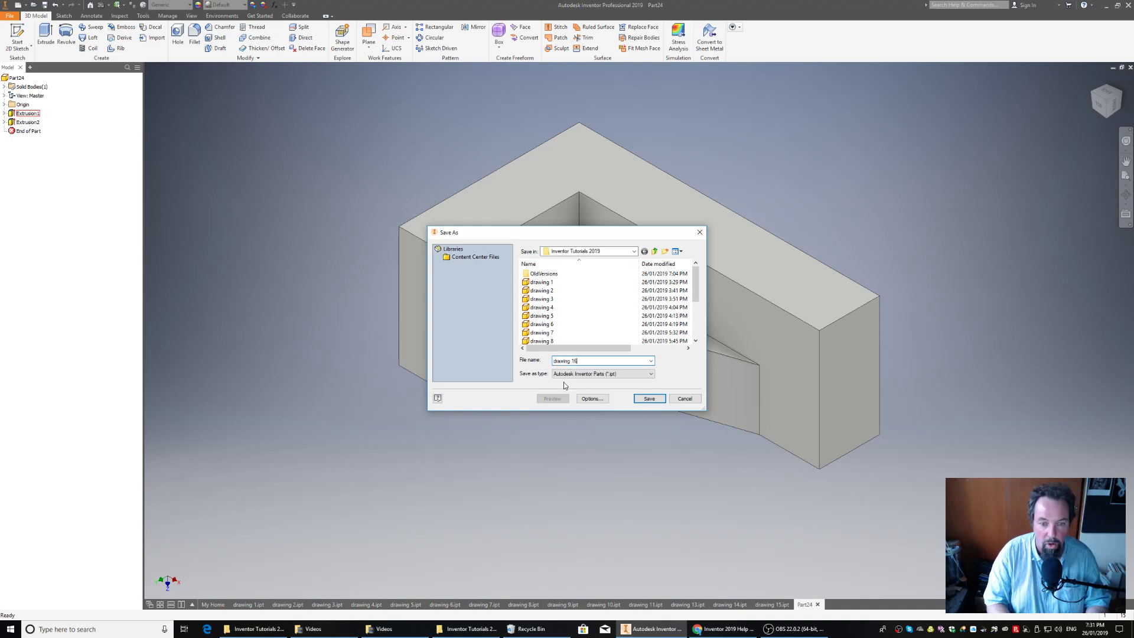
pyautogui.click(649, 398)
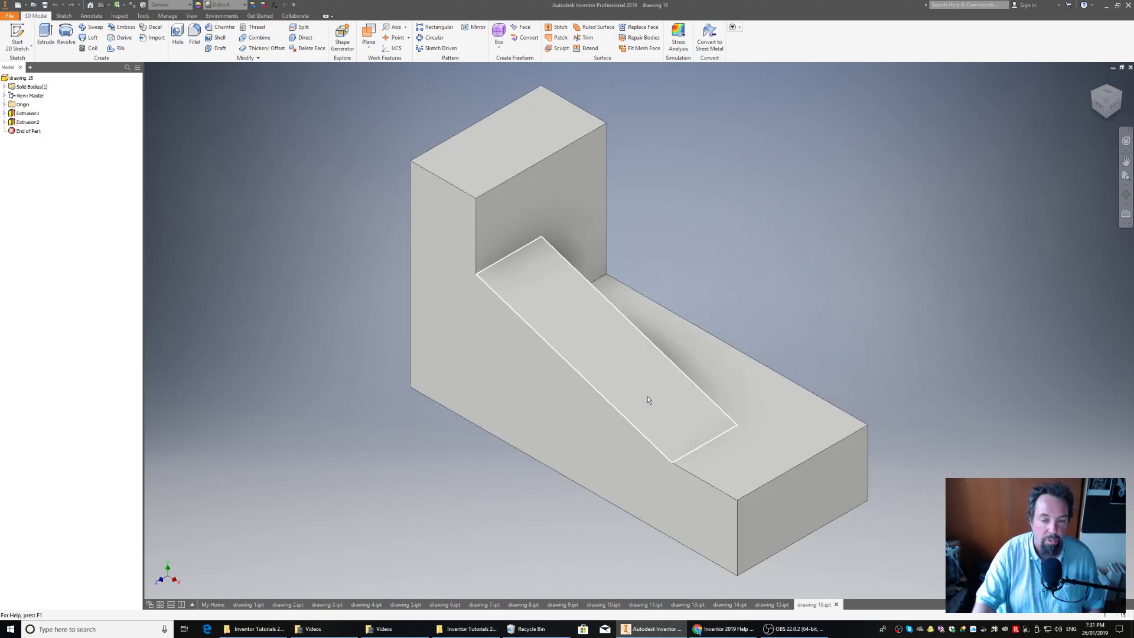
pyautogui.moveTo(662, 414)
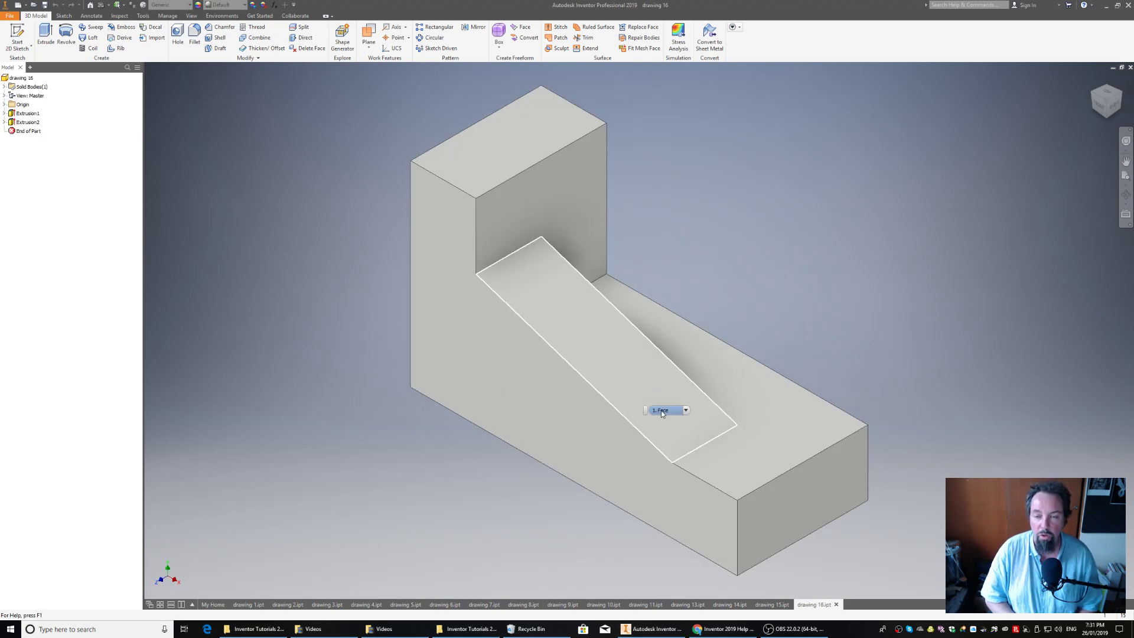